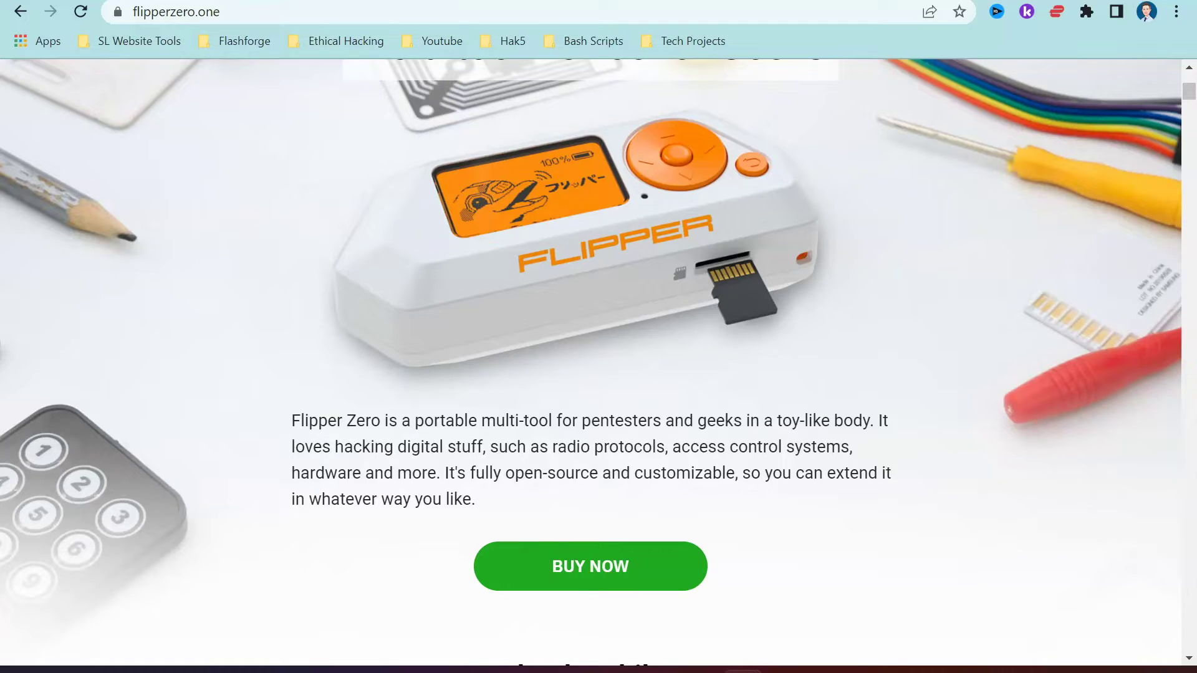
Switch to qFlipper and show the connected device's firmware update channel and backup options.
key("ctrl+Tab")
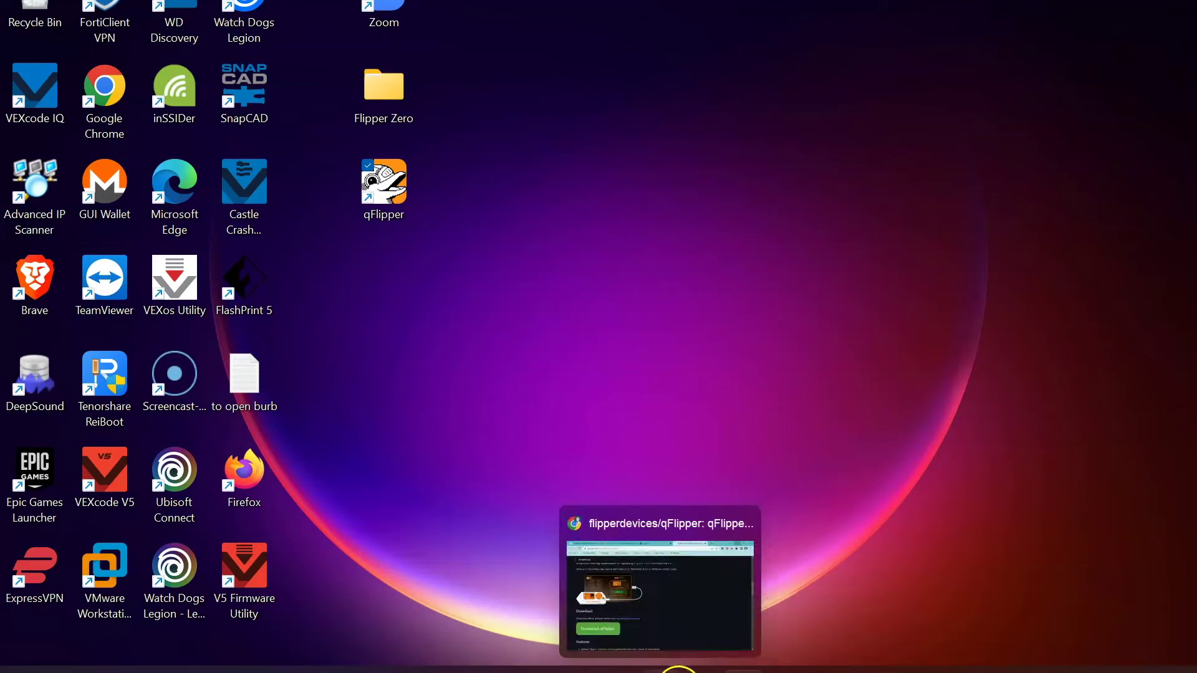
left_click(710, 670)
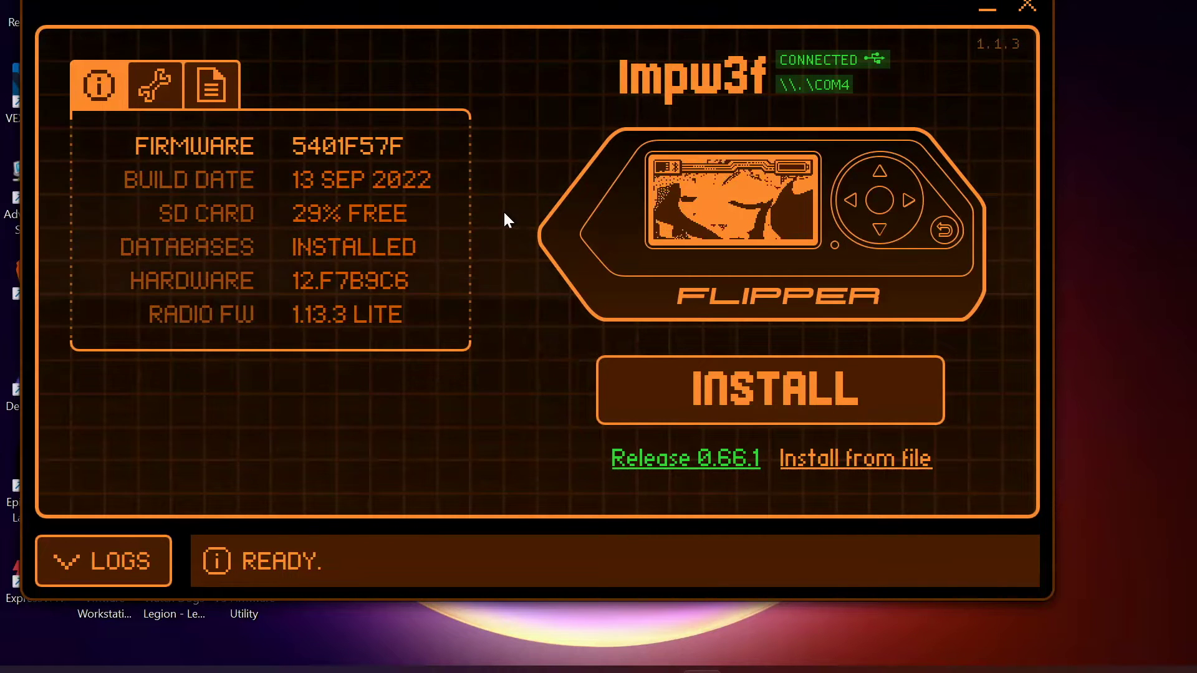
mouse_move(445, 245)
left_mouse_down()
mouse_move(139, 467)
mouse_move(454, 246)
mouse_move(577, 203)
mouse_move(451, 215)
mouse_move(451, 235)
left_mouse_up()
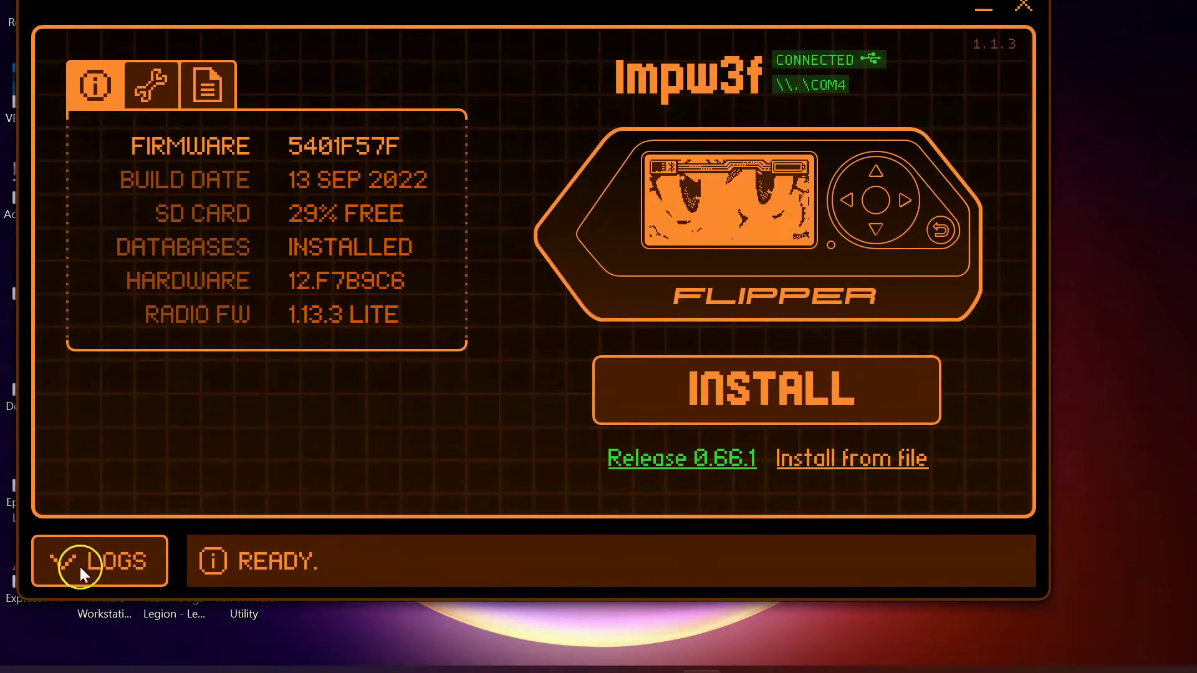
left_click(157, 83)
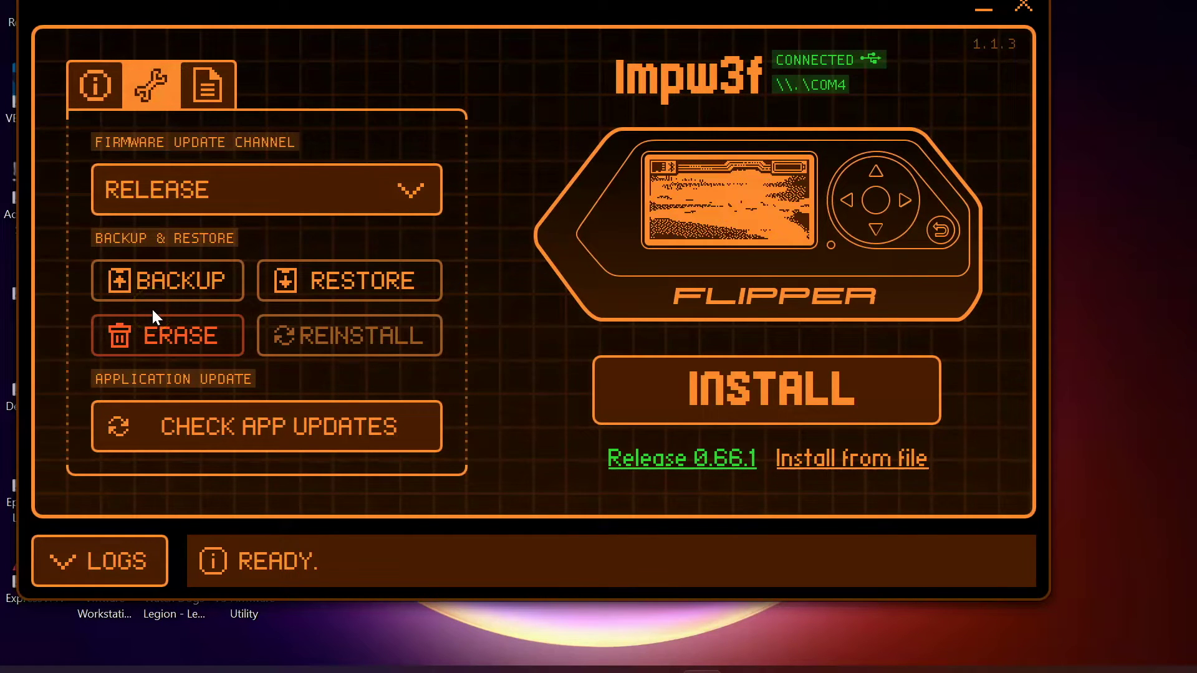
Browse the folders on the Flipper's SD card and return to the device information.
left_click(207, 93)
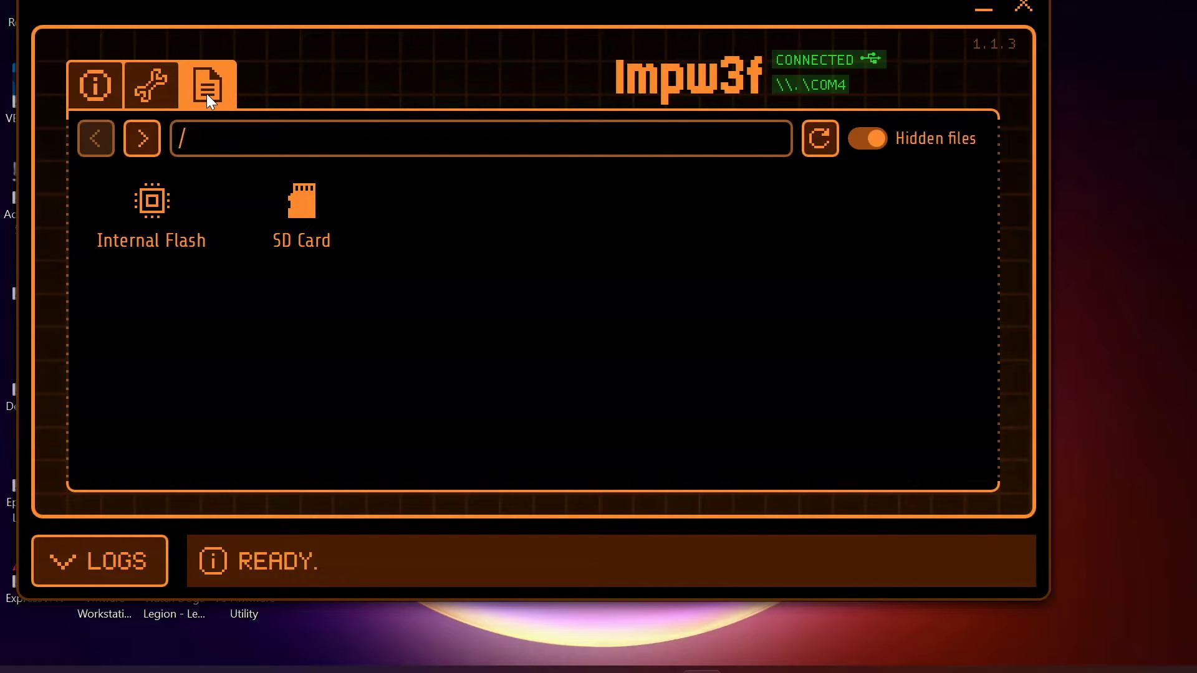
double_click(303, 223)
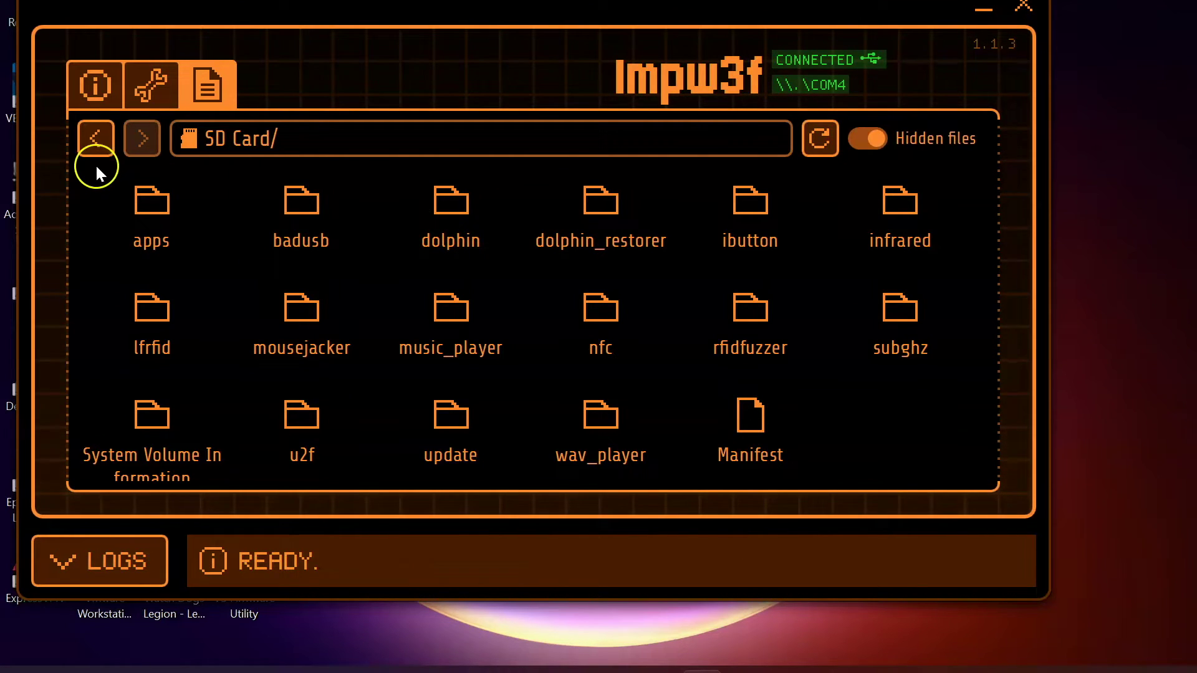
left_click(93, 139)
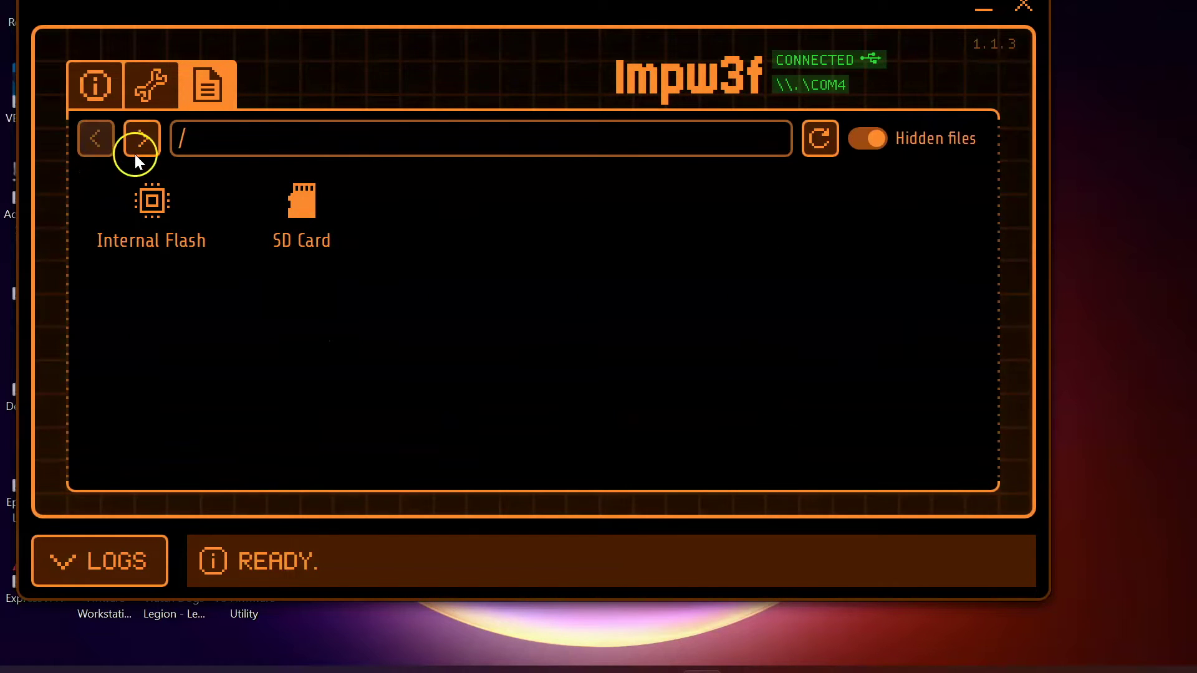
left_click(107, 84)
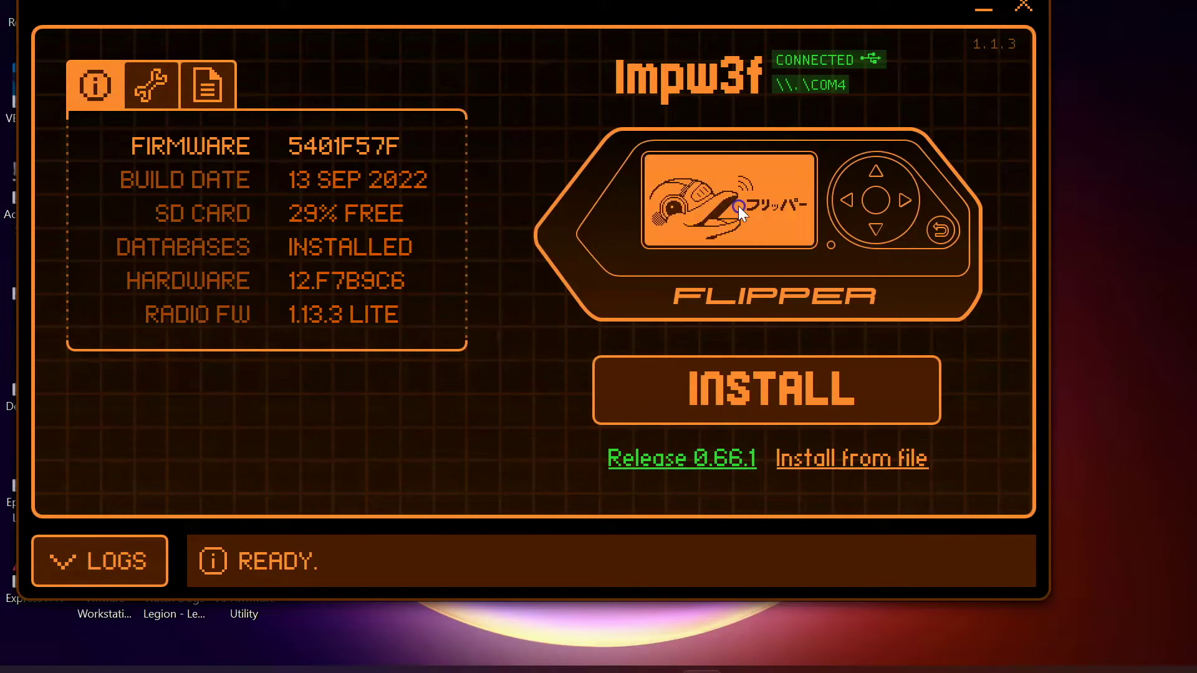
Open the enlarged Flipper screen control and move through the device's main menu to UniRF Remix.
left_click(738, 205)
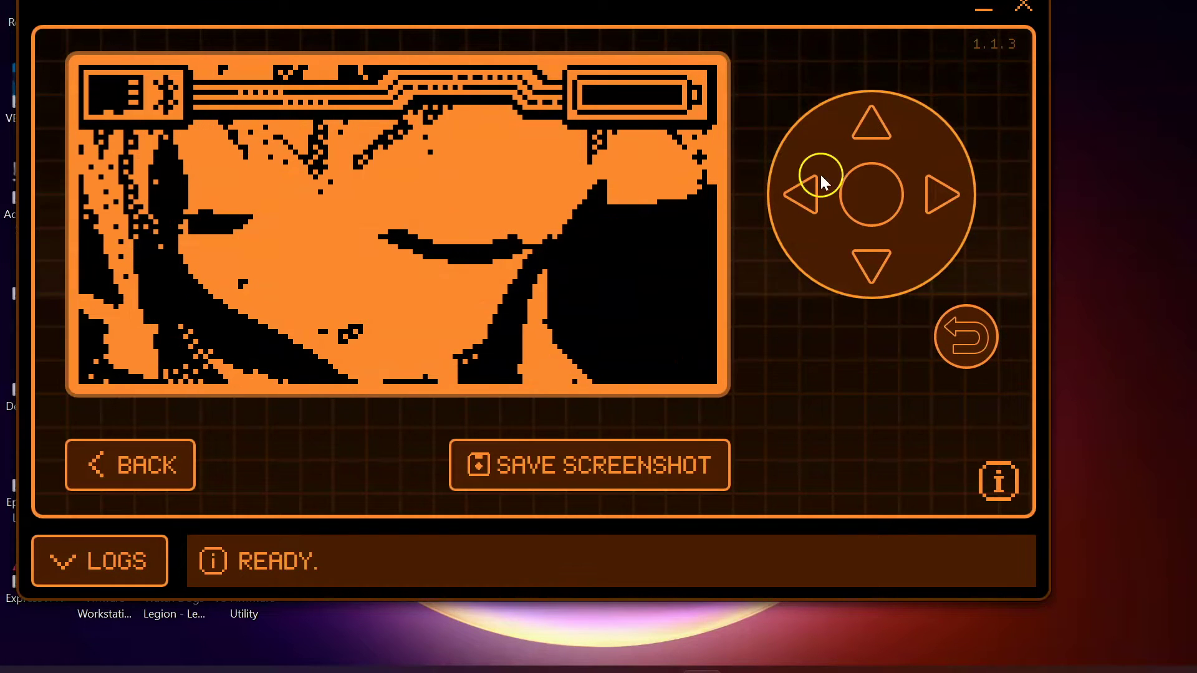
left_click(864, 197)
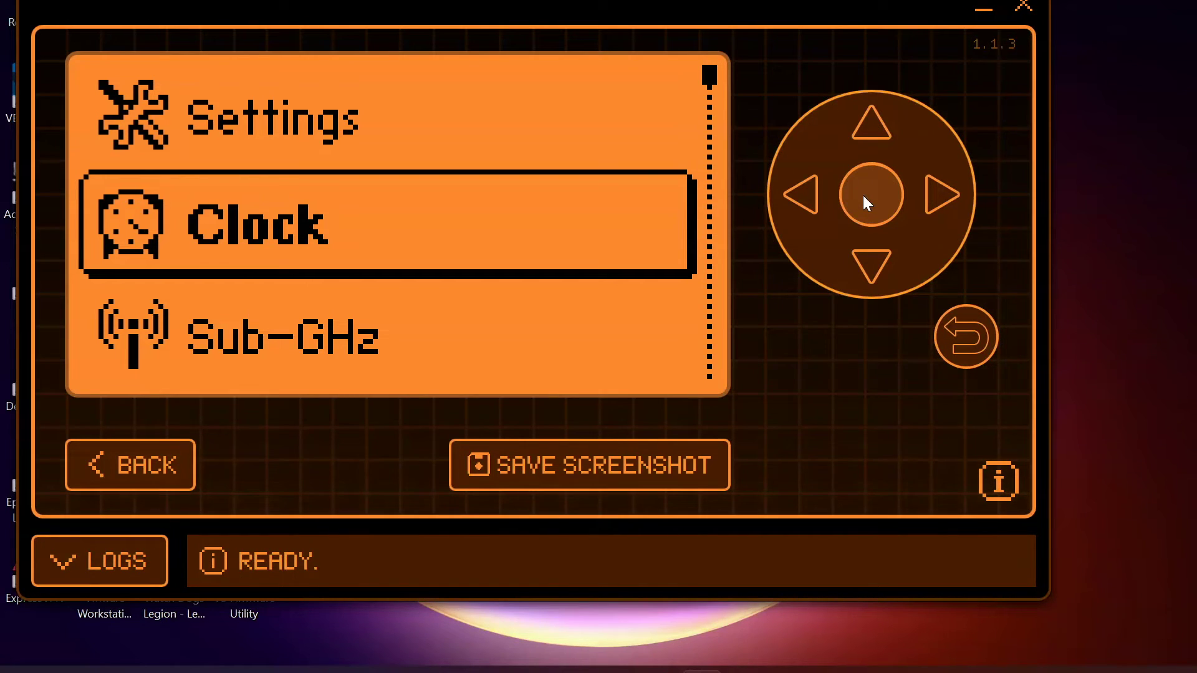
left_click(143, 217)
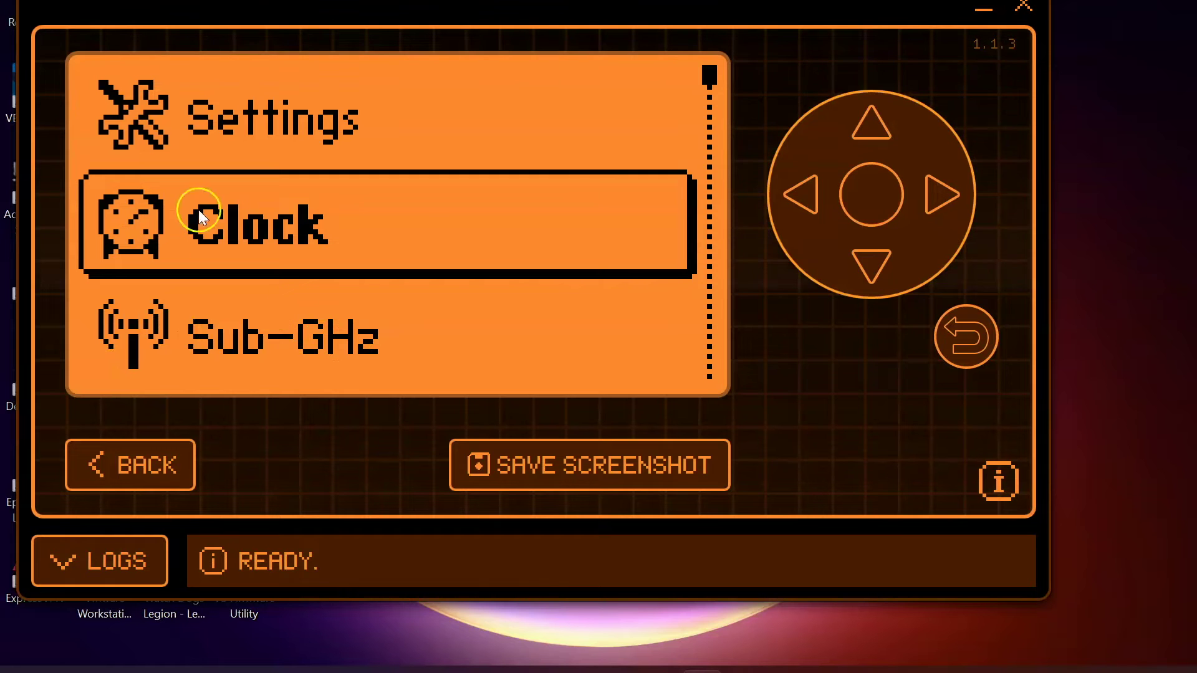
left_click(878, 270)
left_click(878, 271)
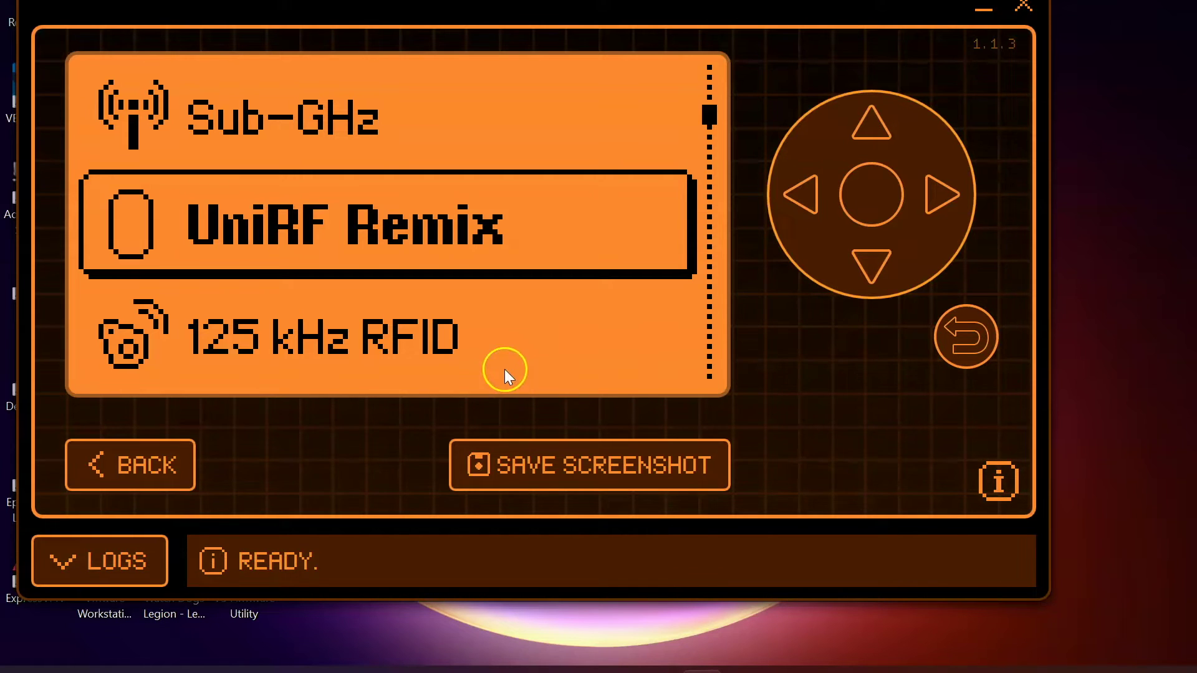
Leave and reopen the enlarged Flipper screen control, and move the main menu selection to NFC.
left_click(135, 444)
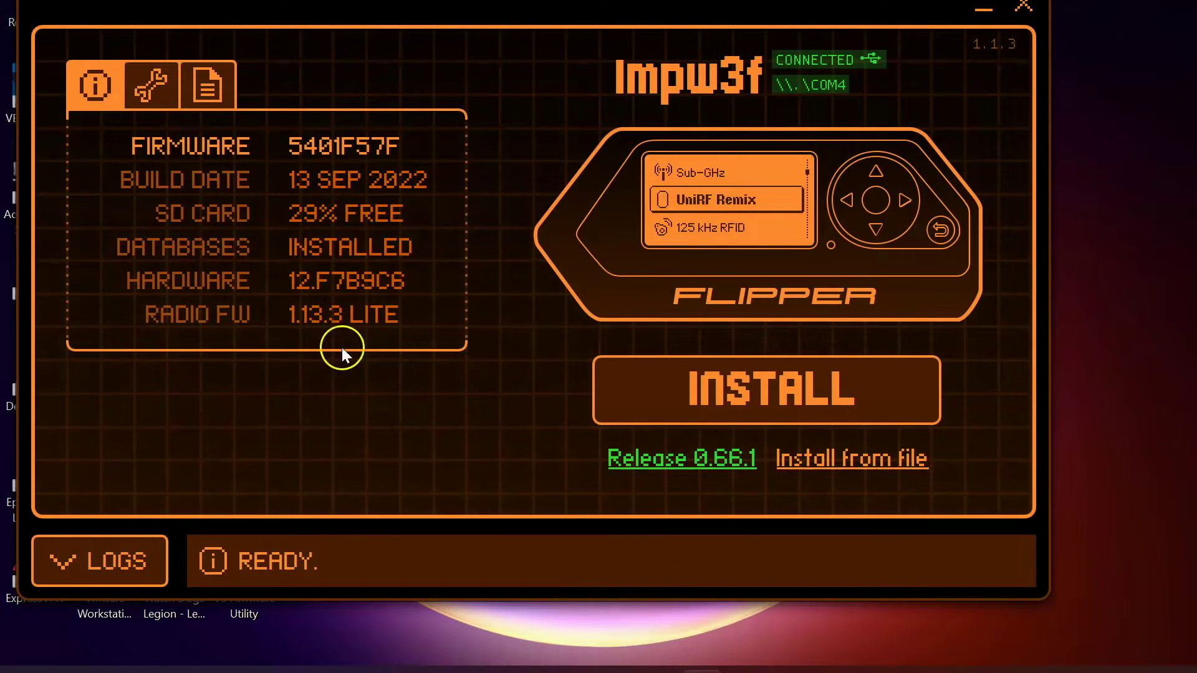
left_click(732, 181)
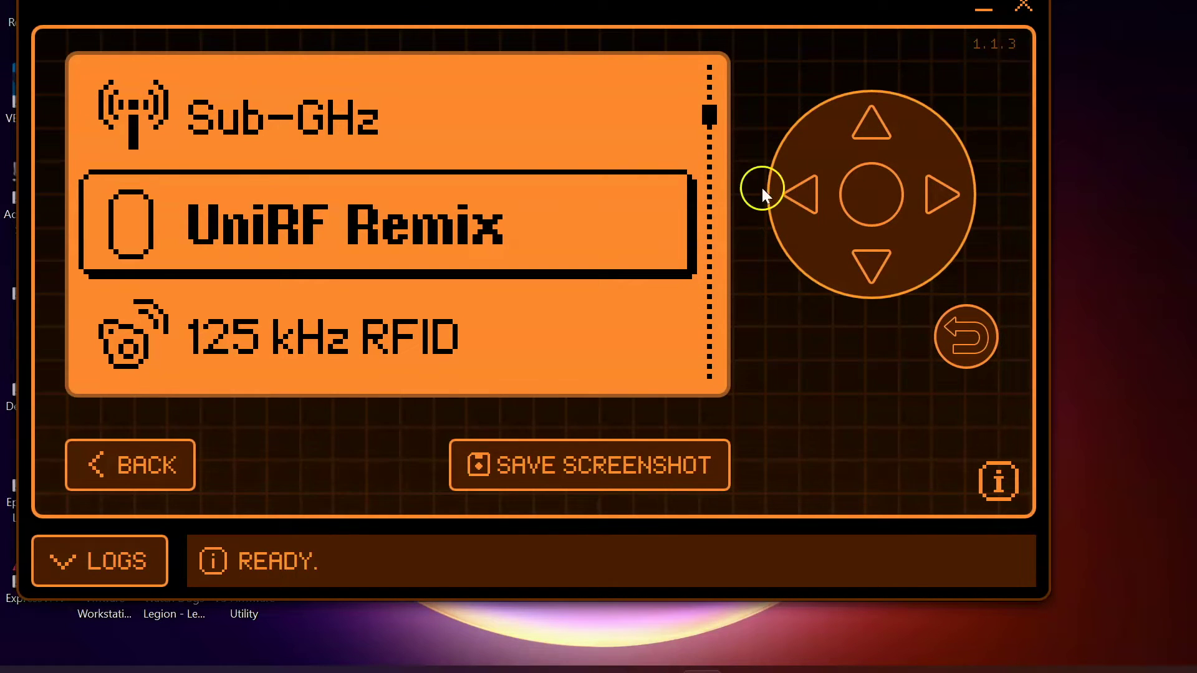
left_click(868, 279)
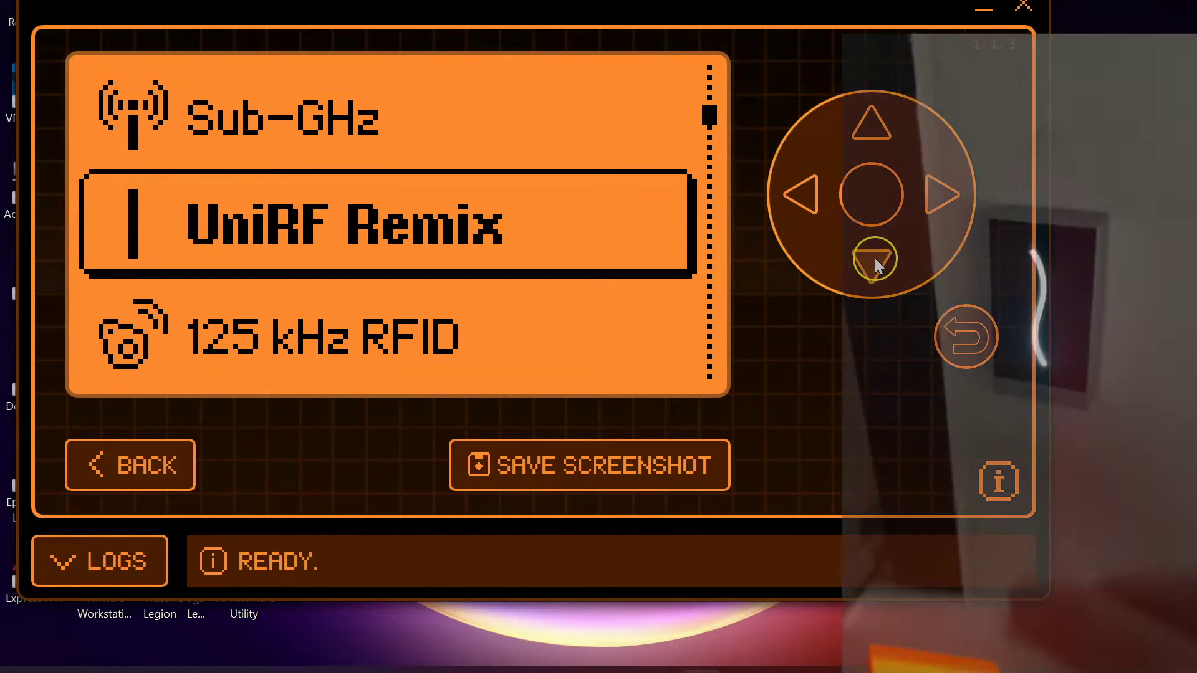
left_click(867, 274)
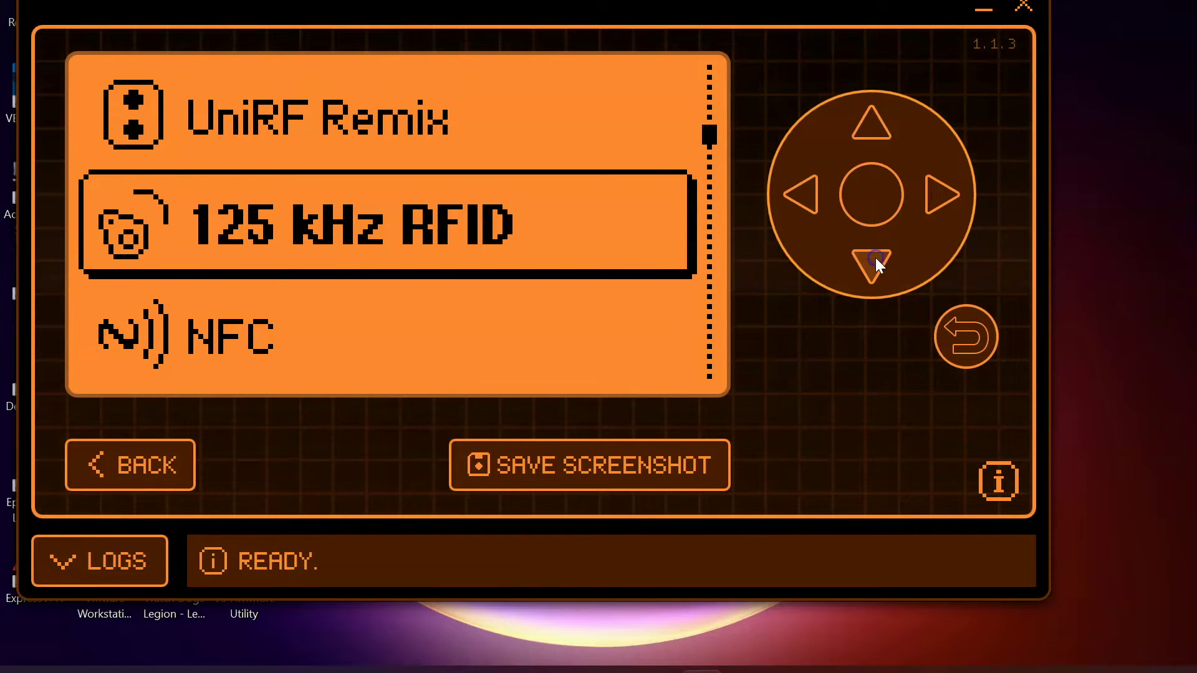
left_click(876, 259)
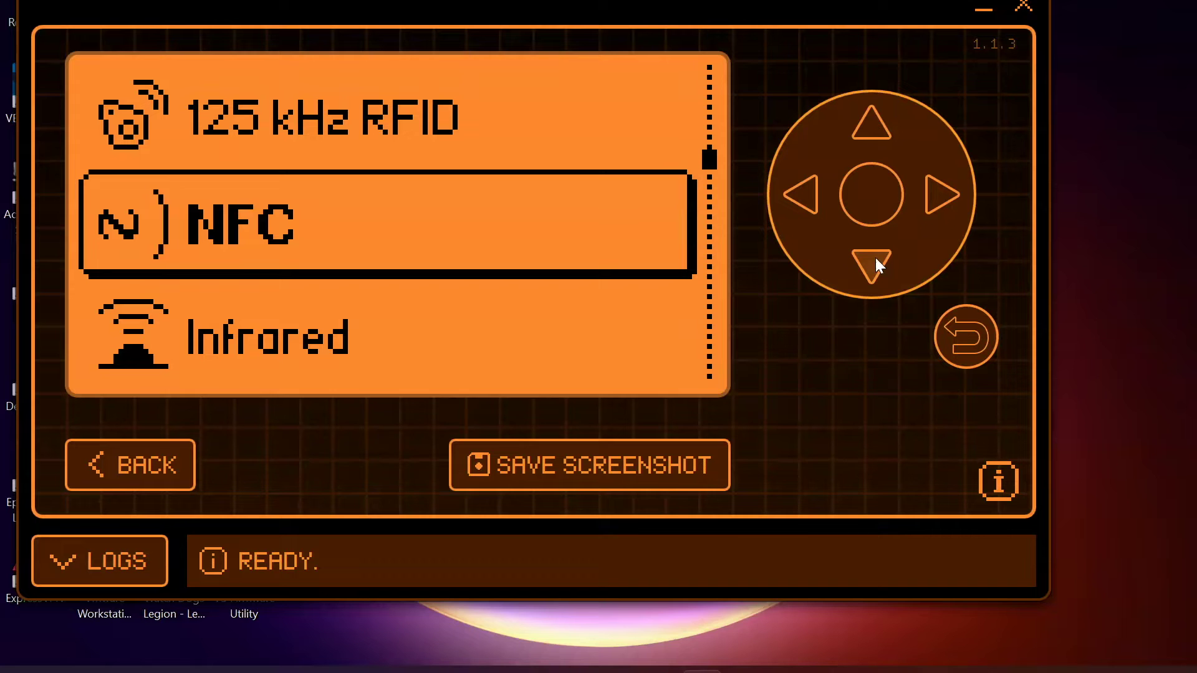
Read a card with the Flipper's NFC function and show the further actions for it.
left_click(867, 171)
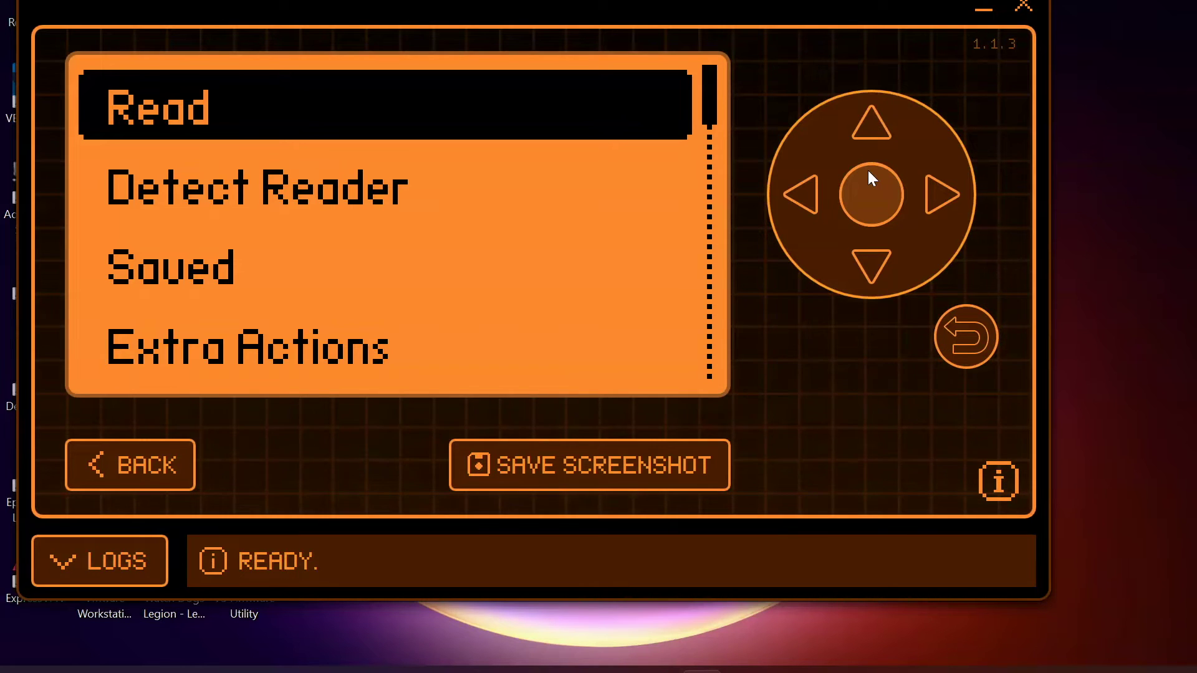
left_click(870, 179)
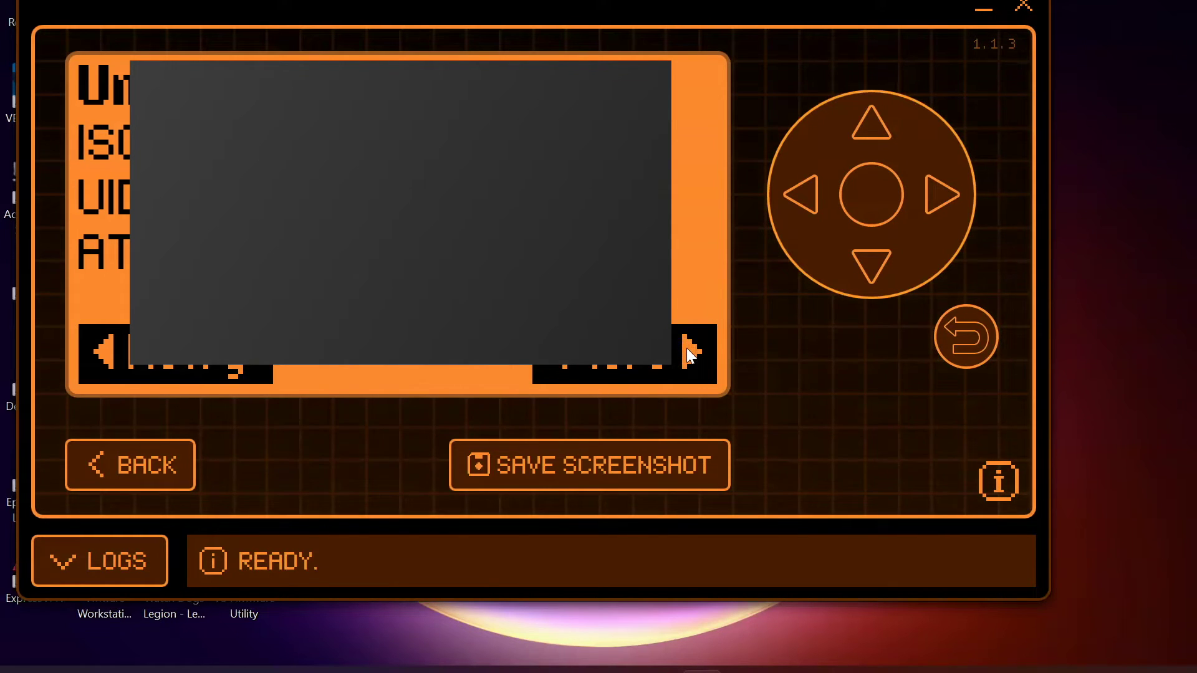
left_click(941, 193)
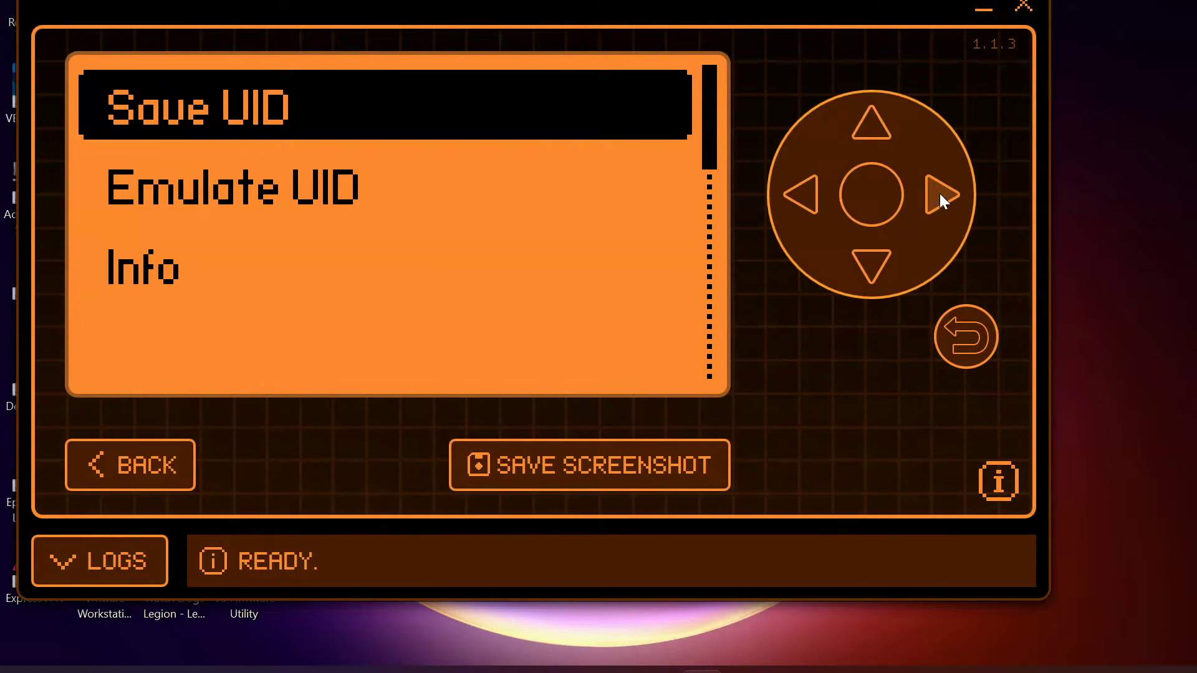
left_click(465, 203)
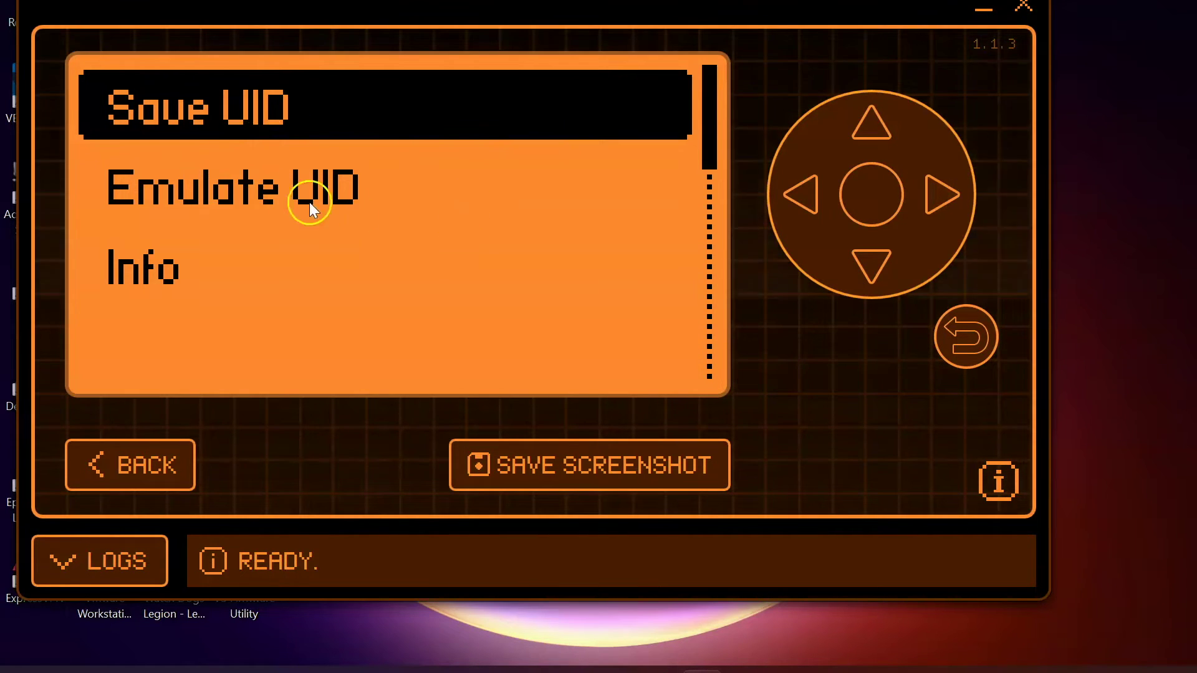
Exit from the card's actions to the NFC menu, discarding the unsaved card data.
left_click(121, 483)
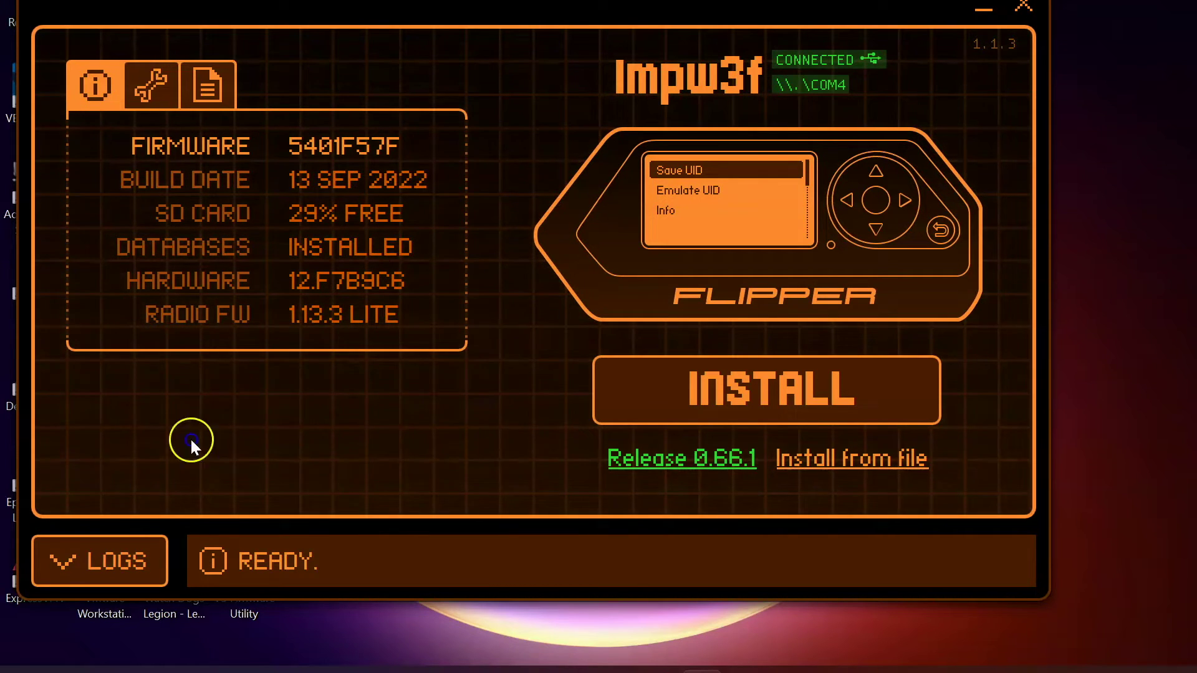
left_click(847, 198)
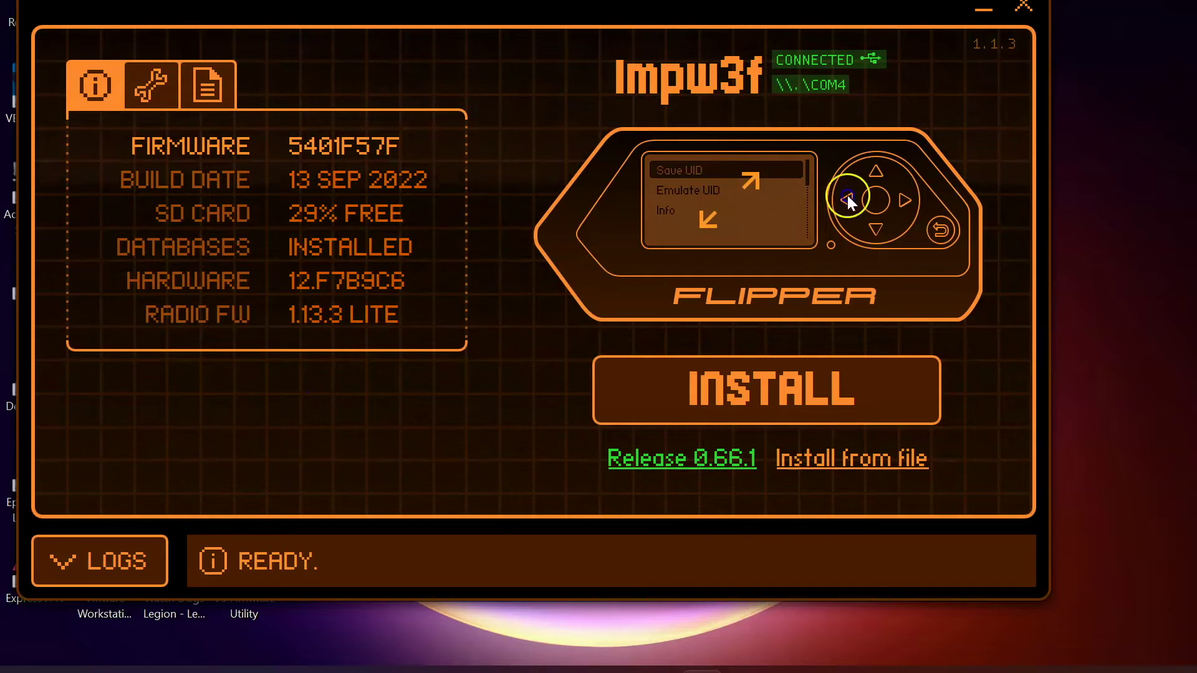
left_click(761, 188)
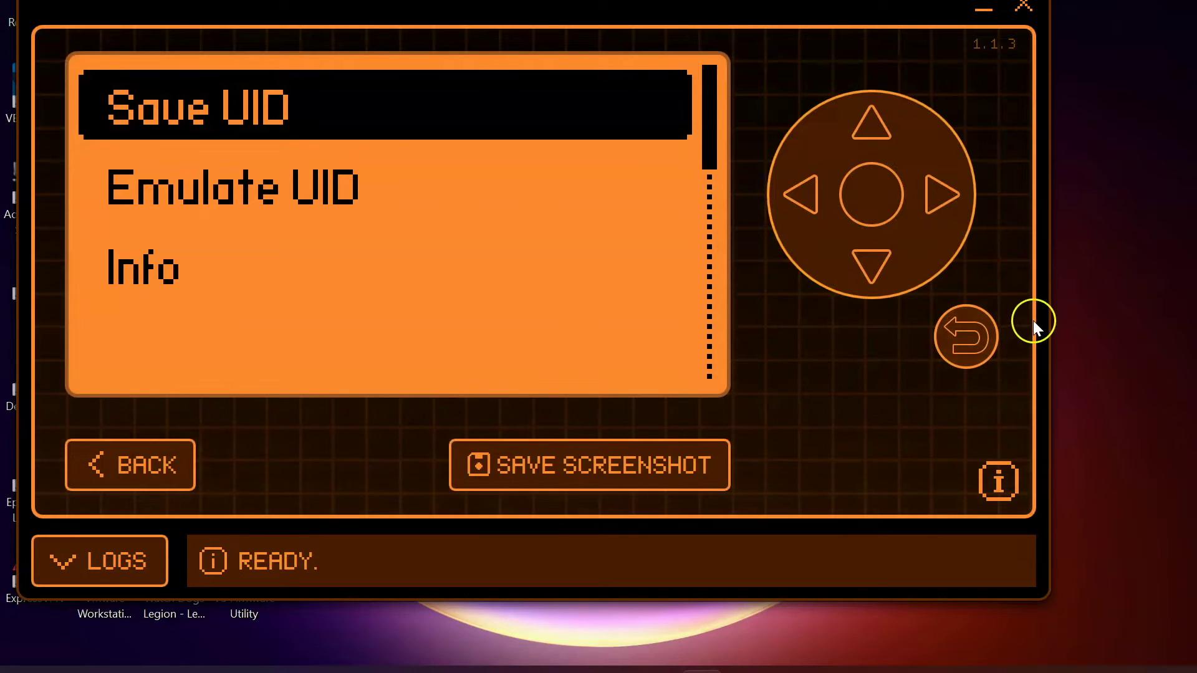
left_click(978, 329)
left_click(978, 330)
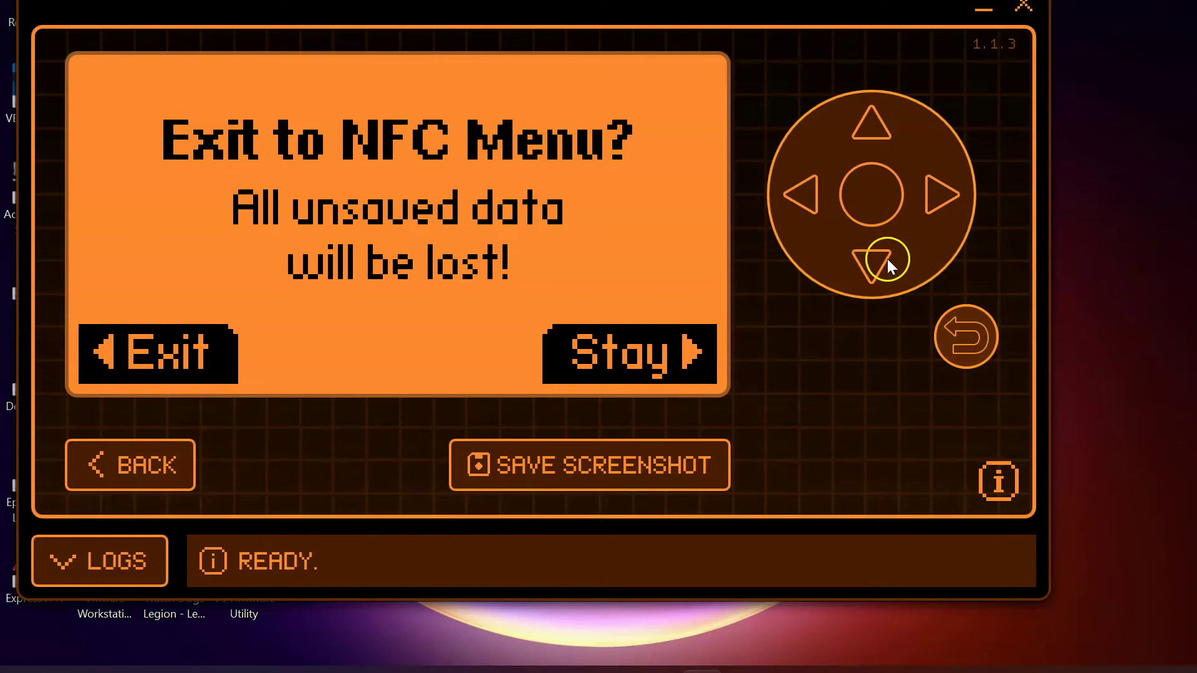
left_click(807, 190)
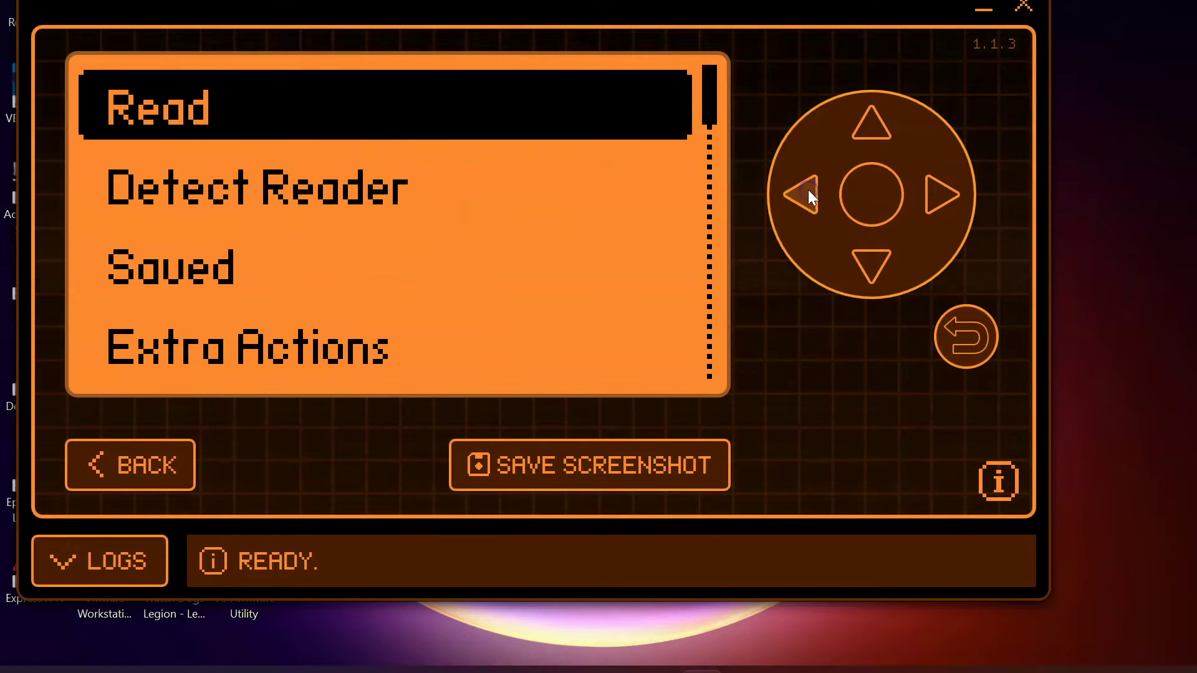
Read a card over NFC once more, leave the screen control and minimize qFlipper.
left_click(859, 209)
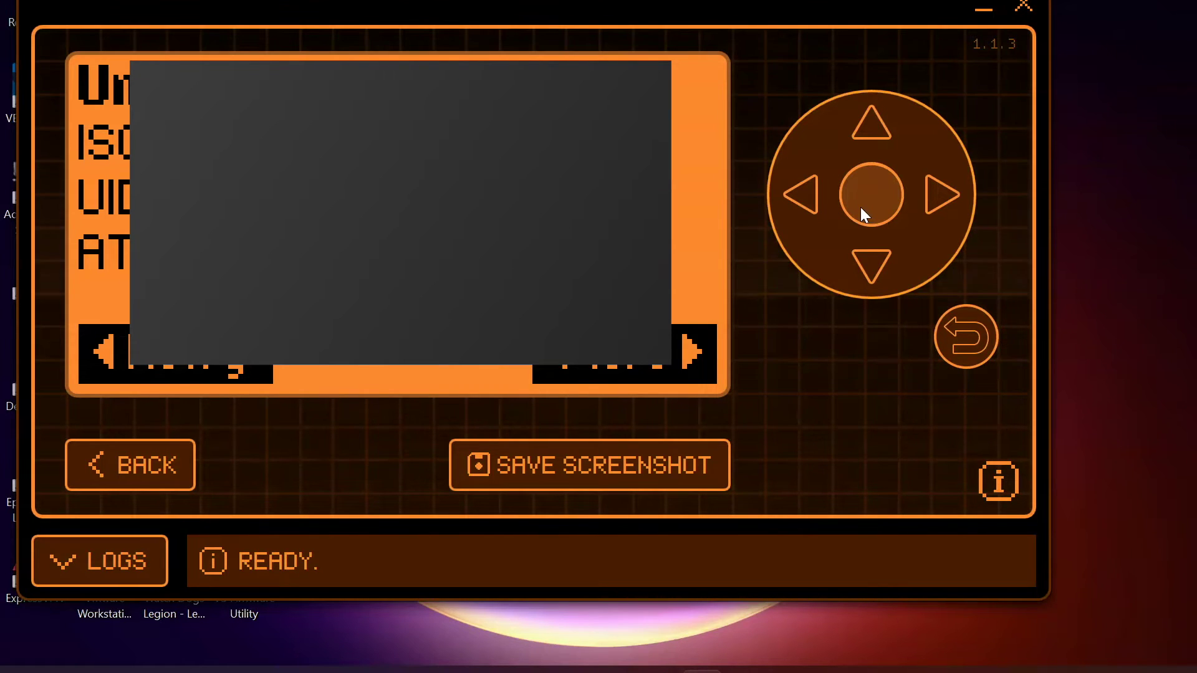
left_click(125, 473)
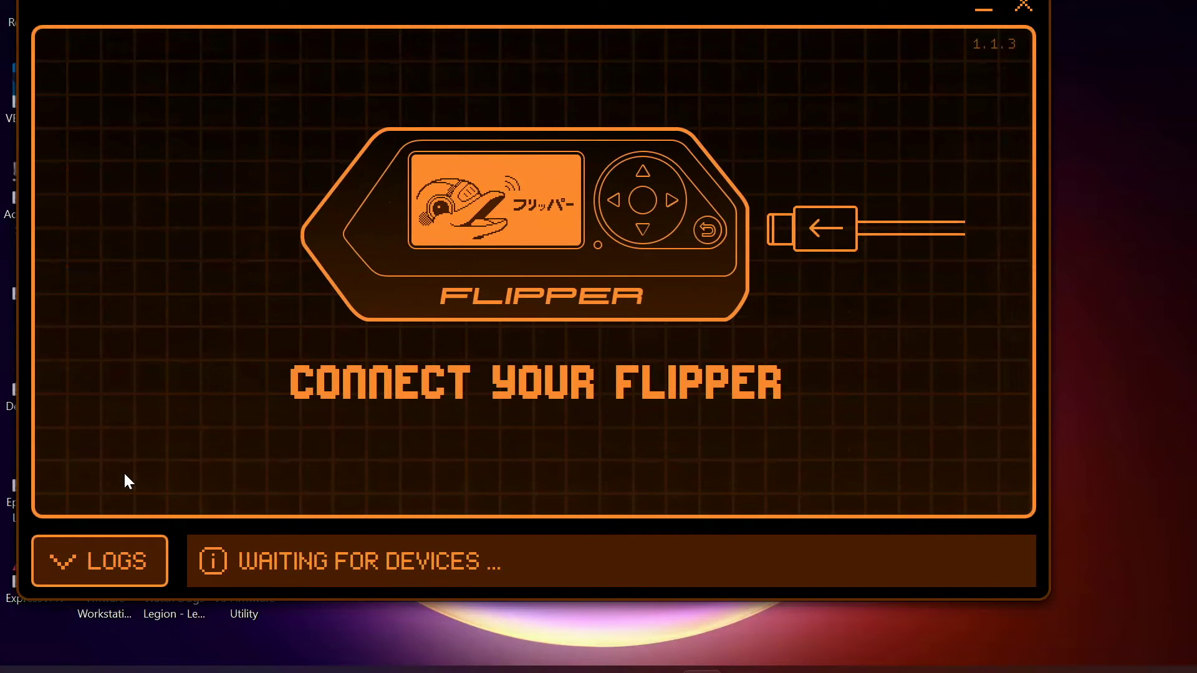
left_click(984, 10)
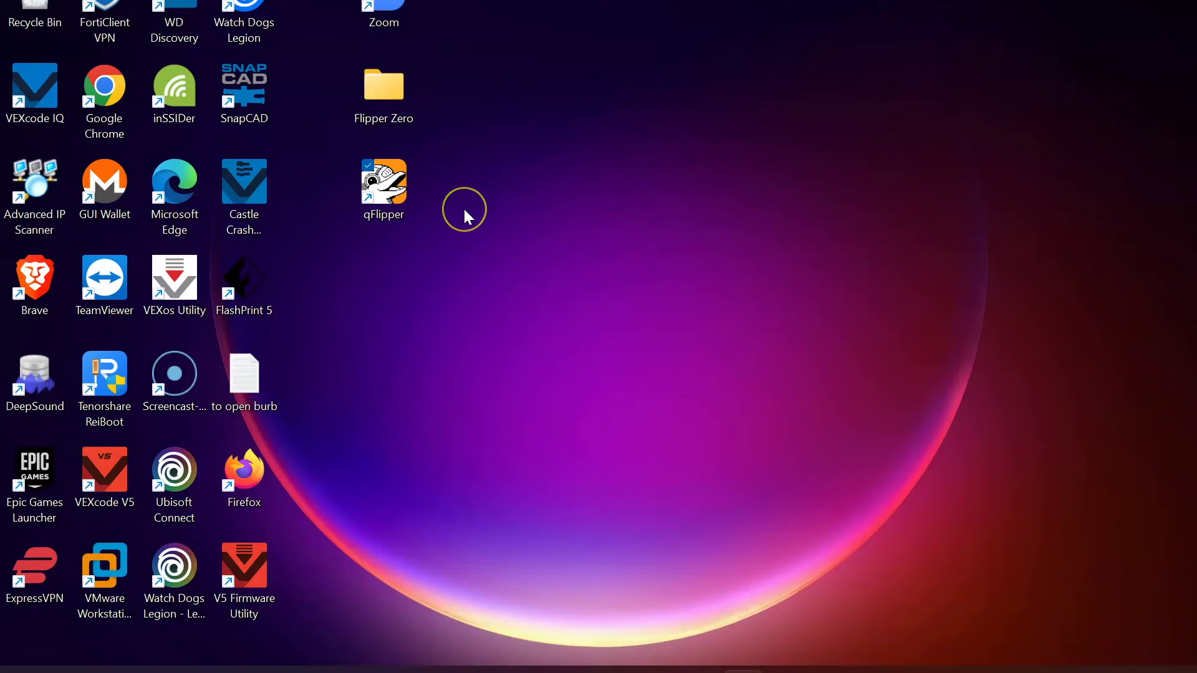
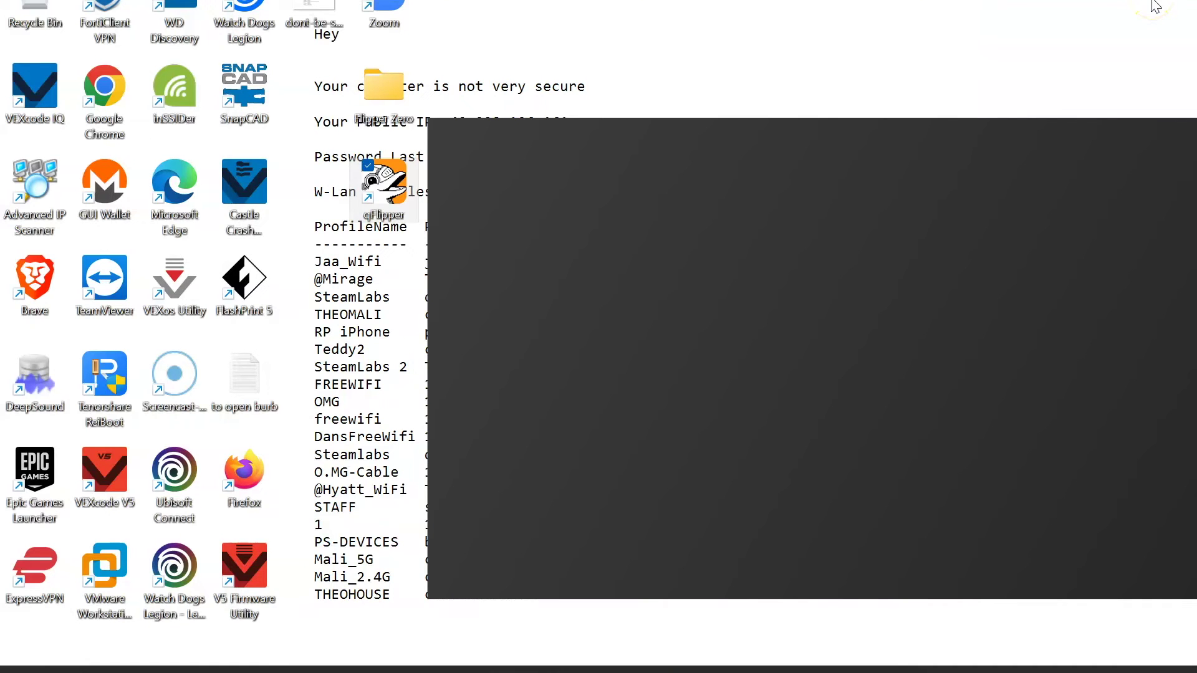
Check the real-time protection setting under Virus & threat protection in Windows Security, and close the window.
key("super")
type("virus & threat protection")
key("Return")
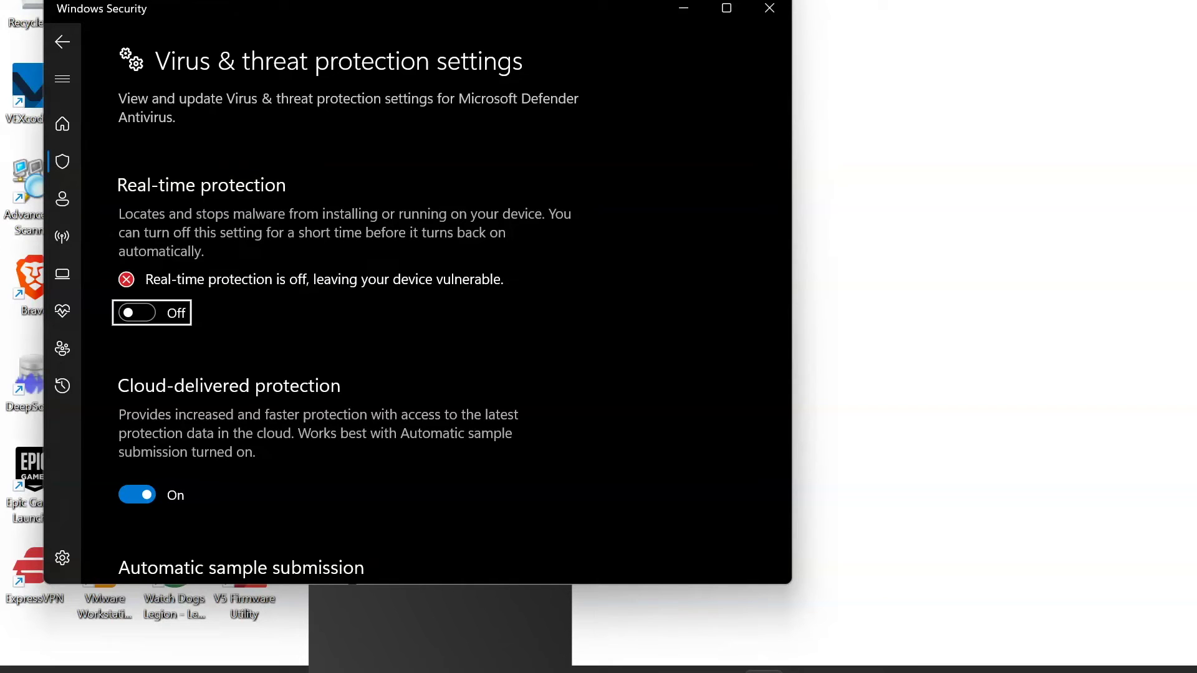
left_click(775, 13)
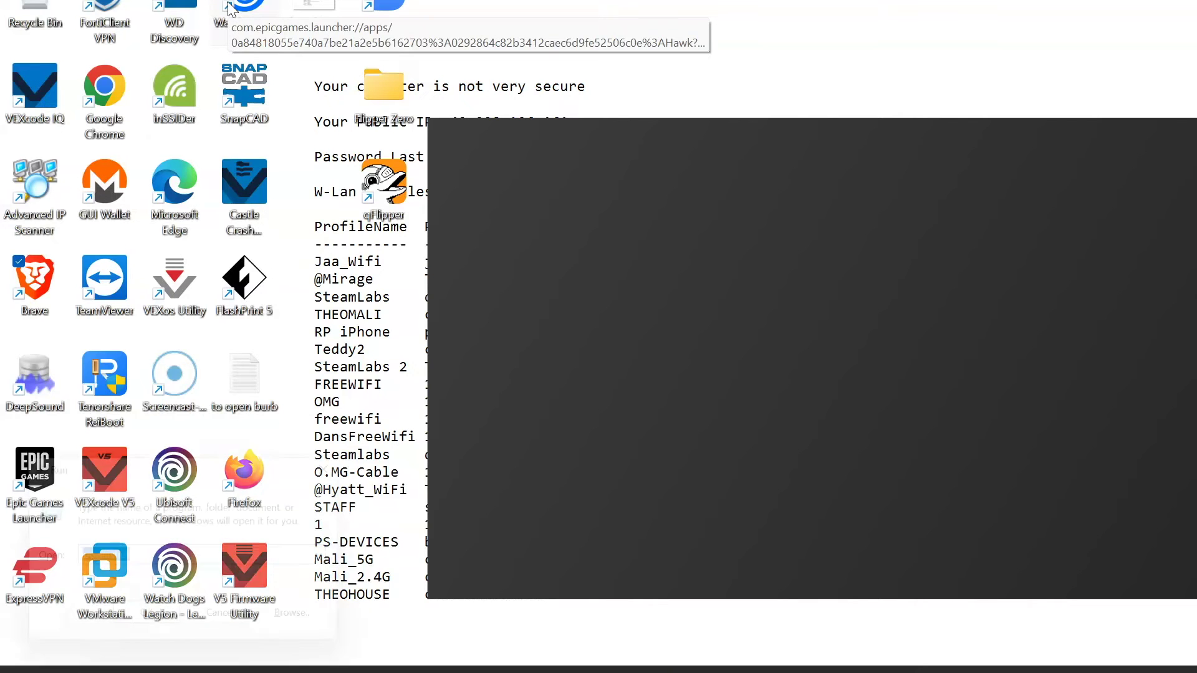
Close the Run dialog in front of the YouTube page without running its text.
double_click(228, 8)
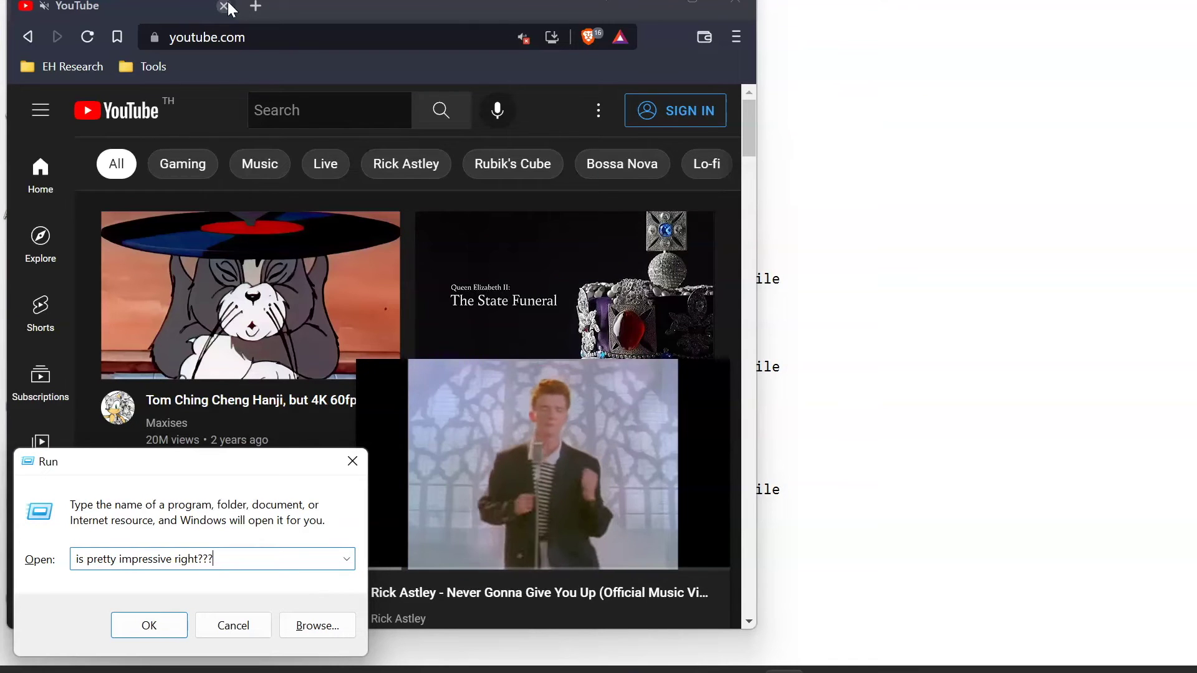
mouse_move(366, 362)
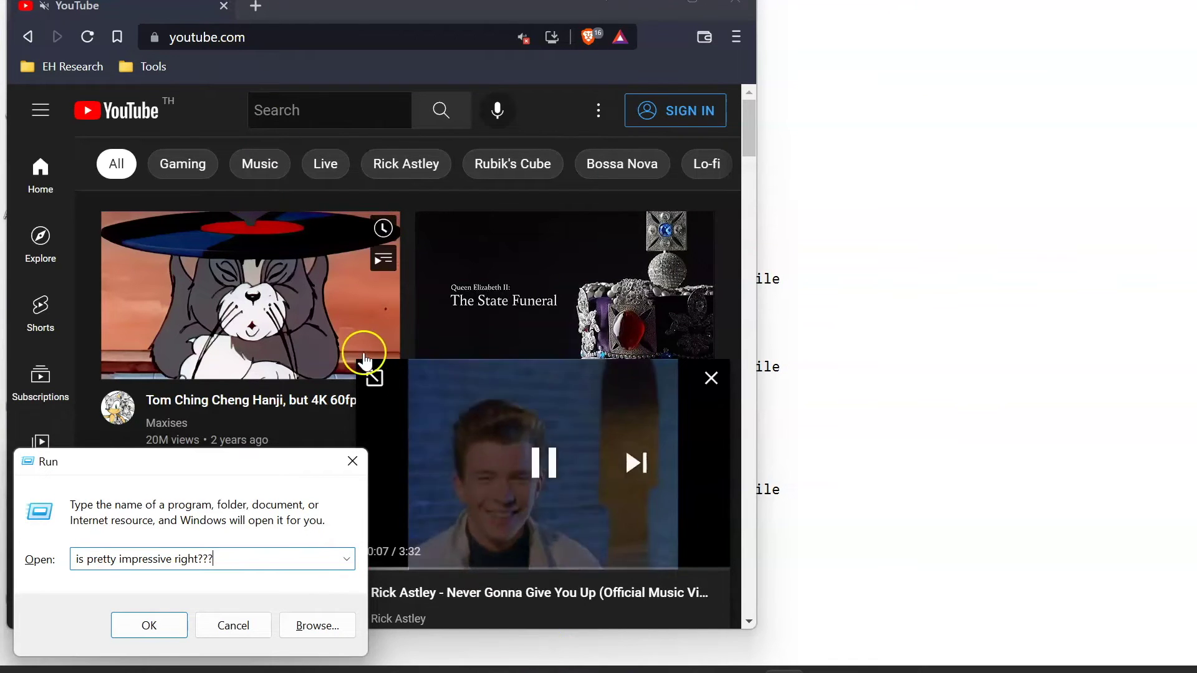
left_click(356, 459)
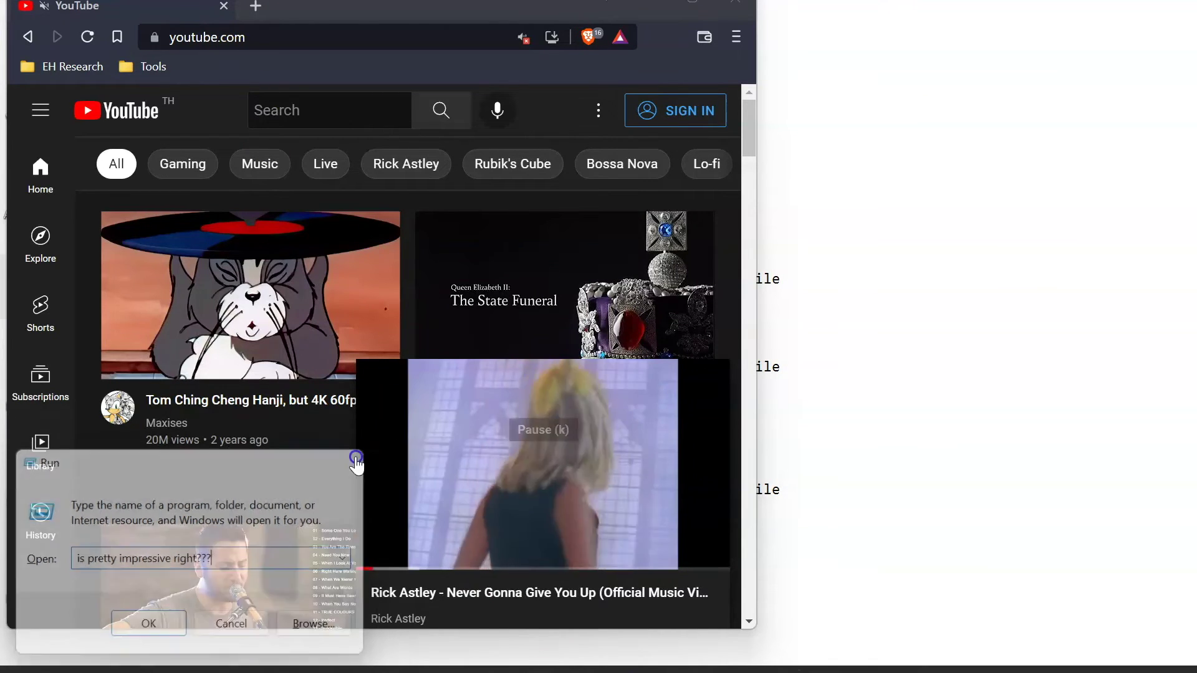
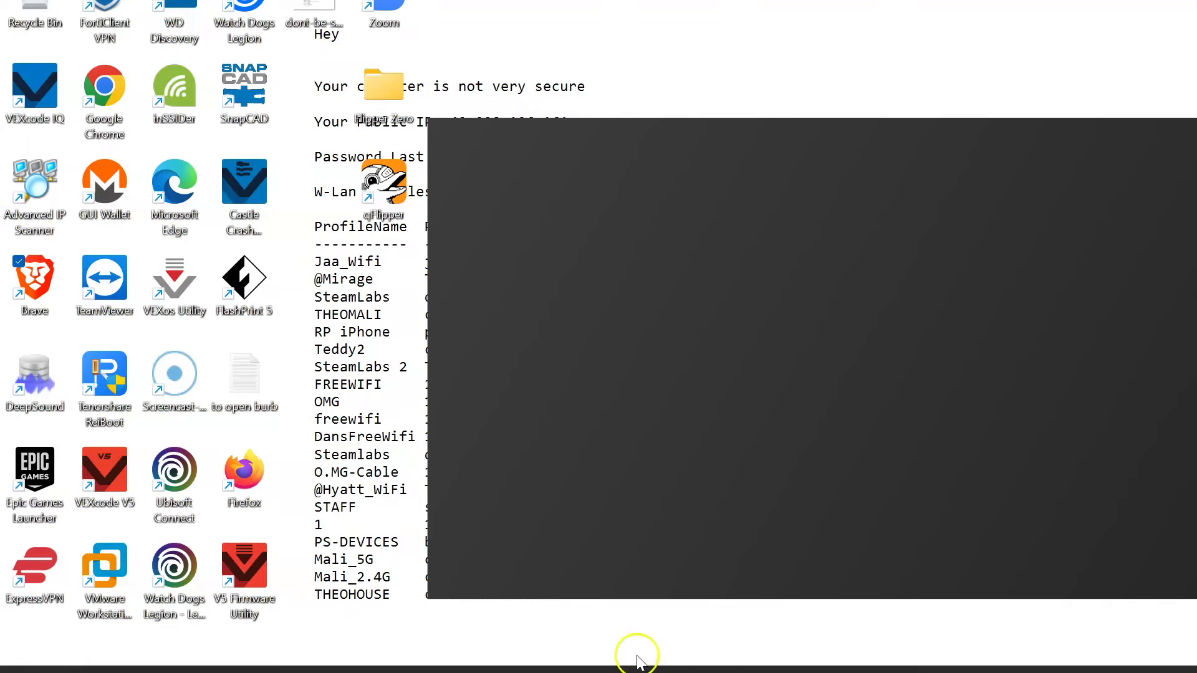
Switch to qFlipper, enlarge the Flipper's screen and browse through the device categories under Universal Remotes.
left_click(703, 670)
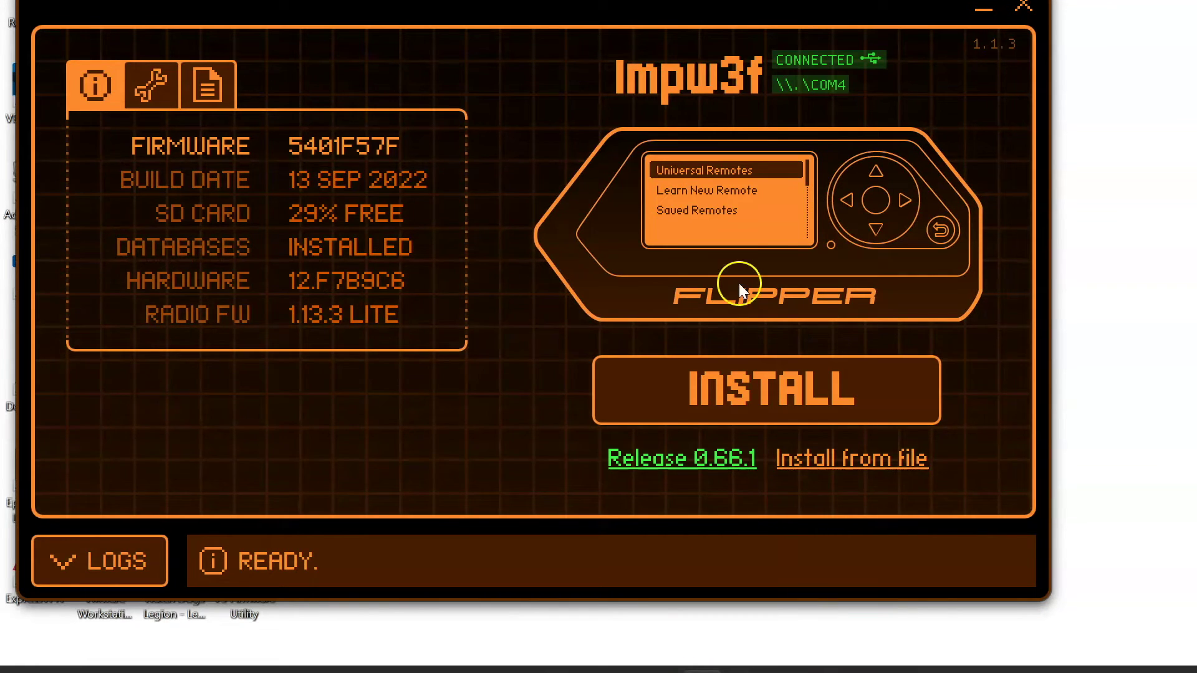
left_click(721, 200)
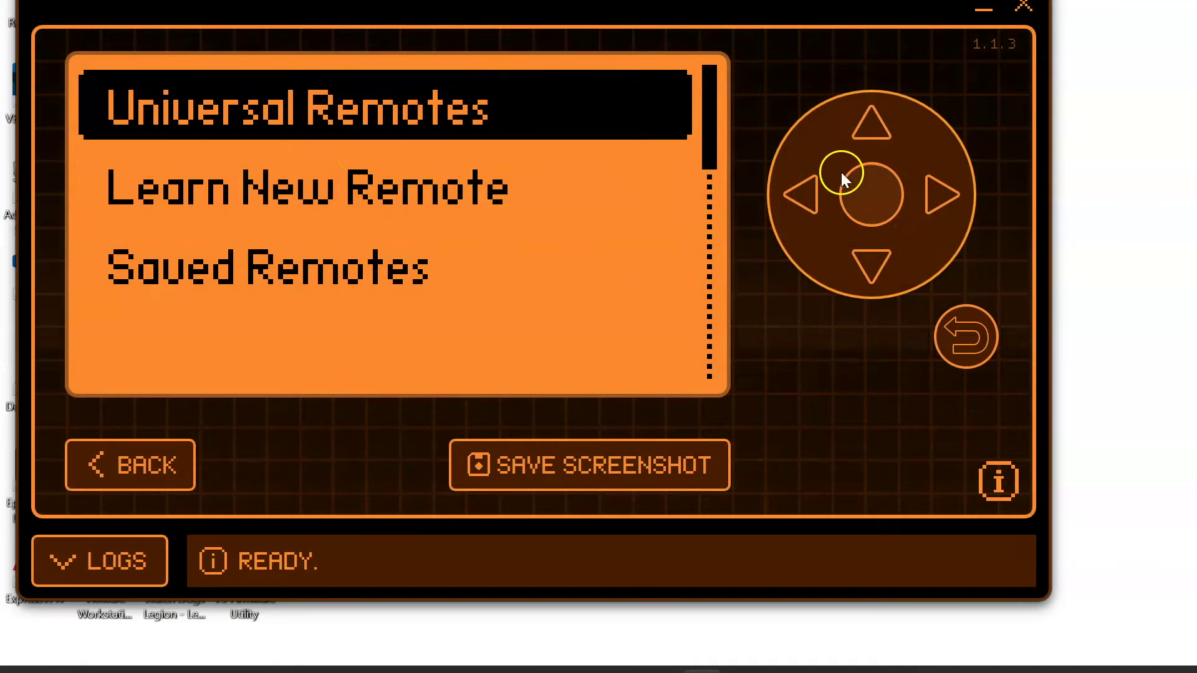
left_click(856, 178)
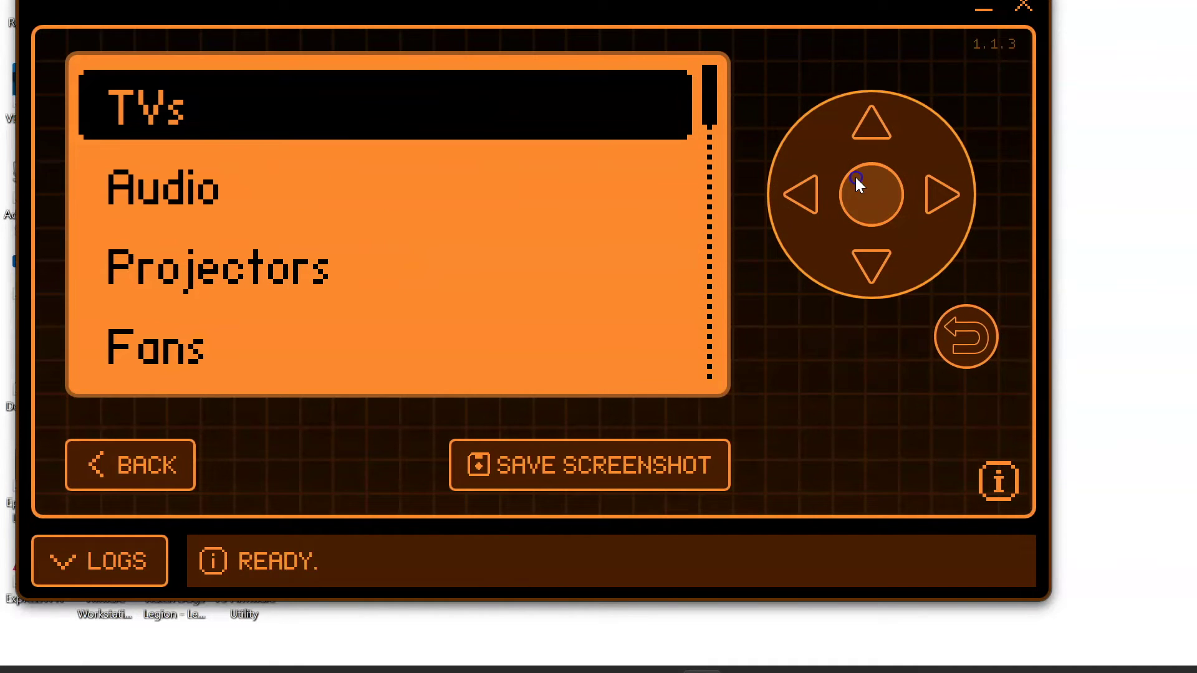
left_click(863, 270)
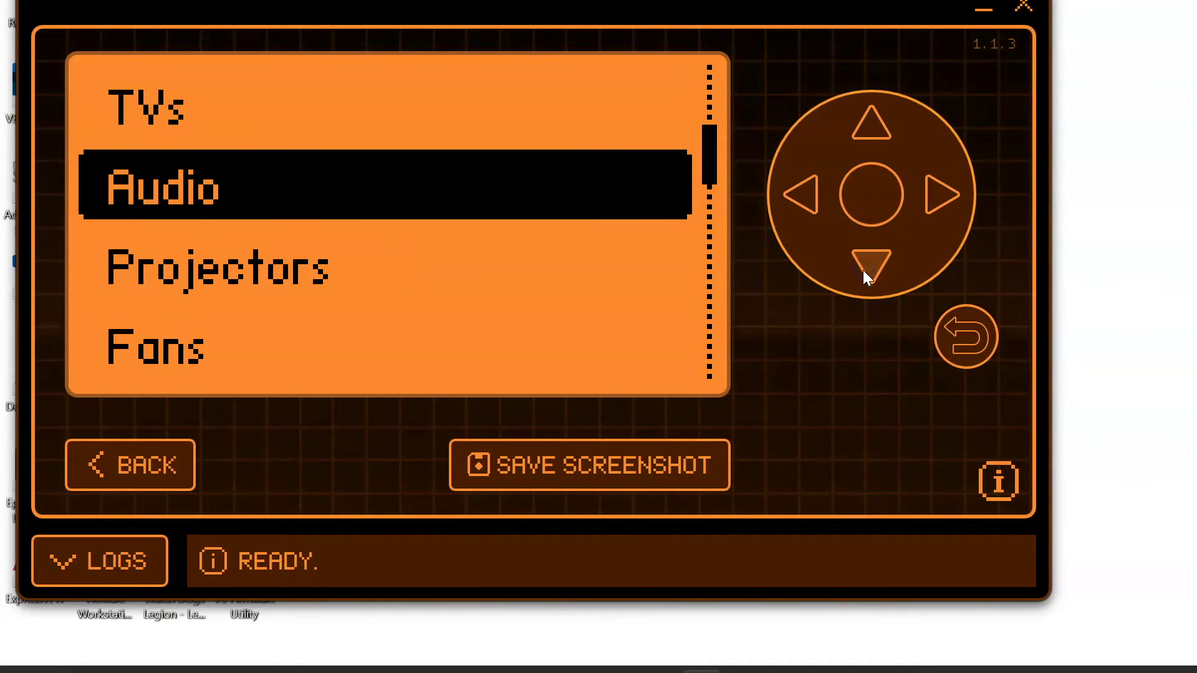
left_click(863, 271)
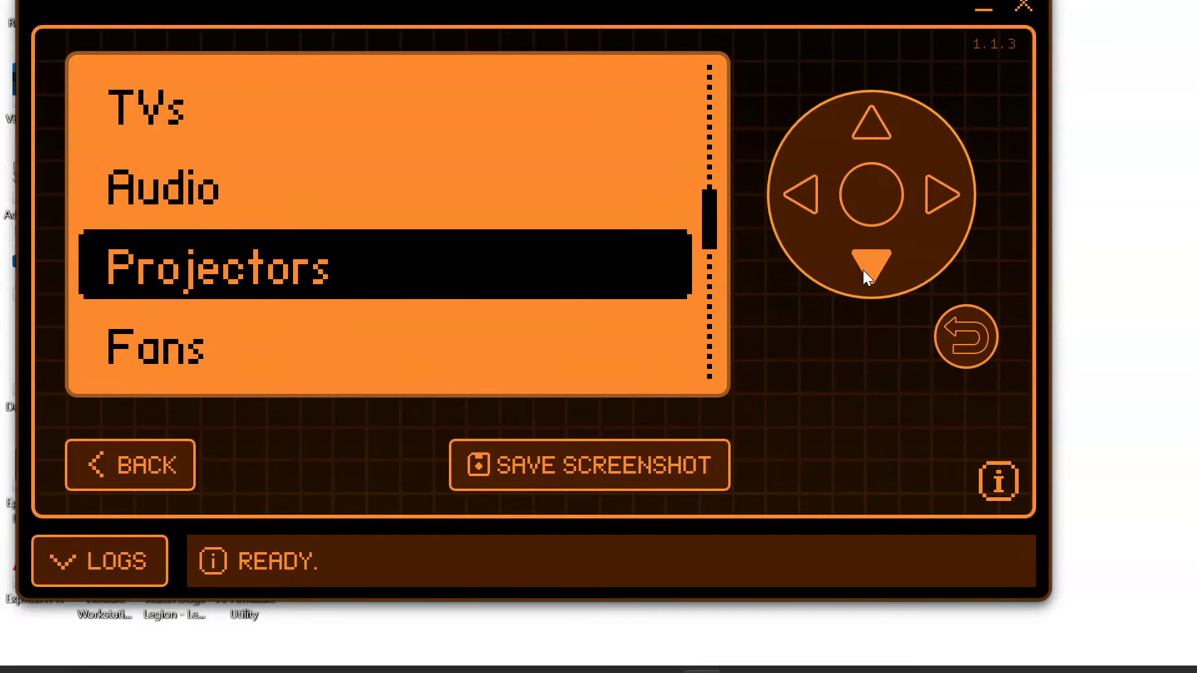
left_click(863, 271)
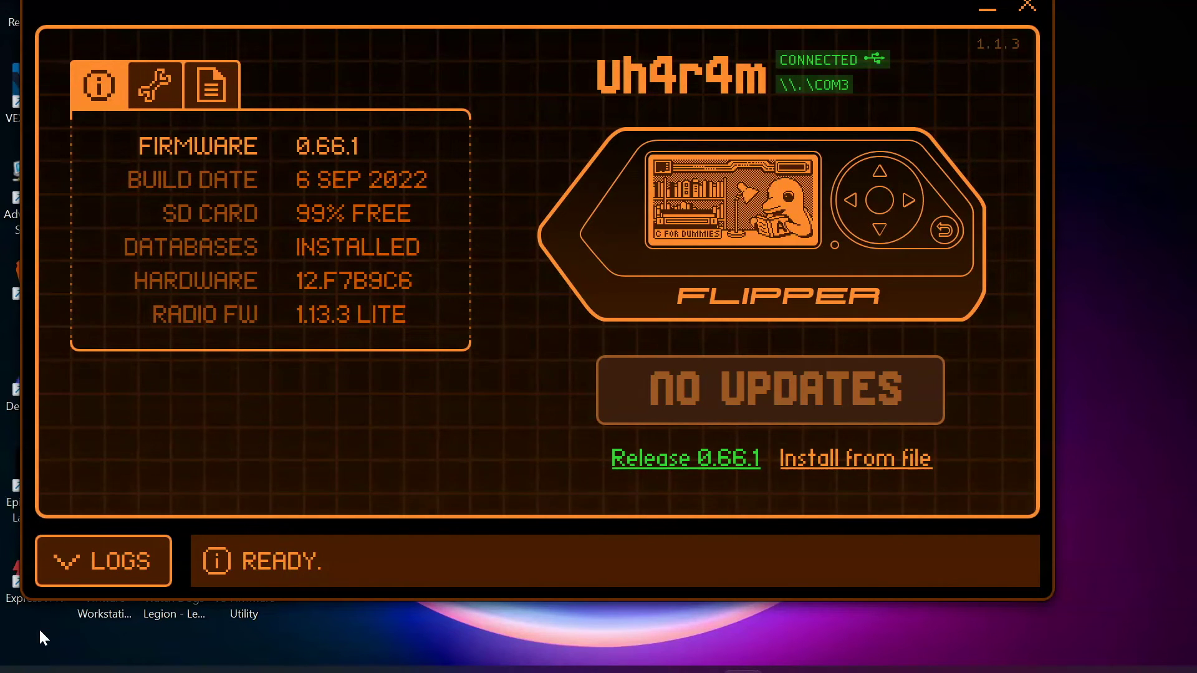
Look through the Flipper's SD Card folders in the file manager and return to the device information.
mouse_move(738, 197)
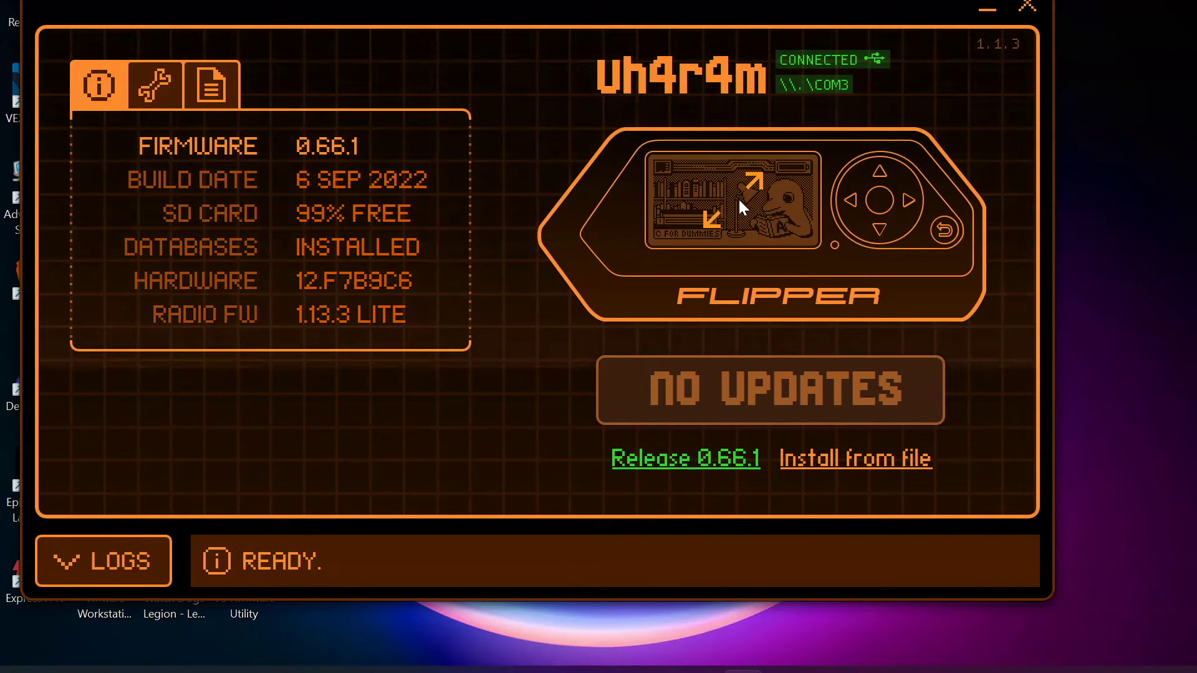
left_click(211, 77)
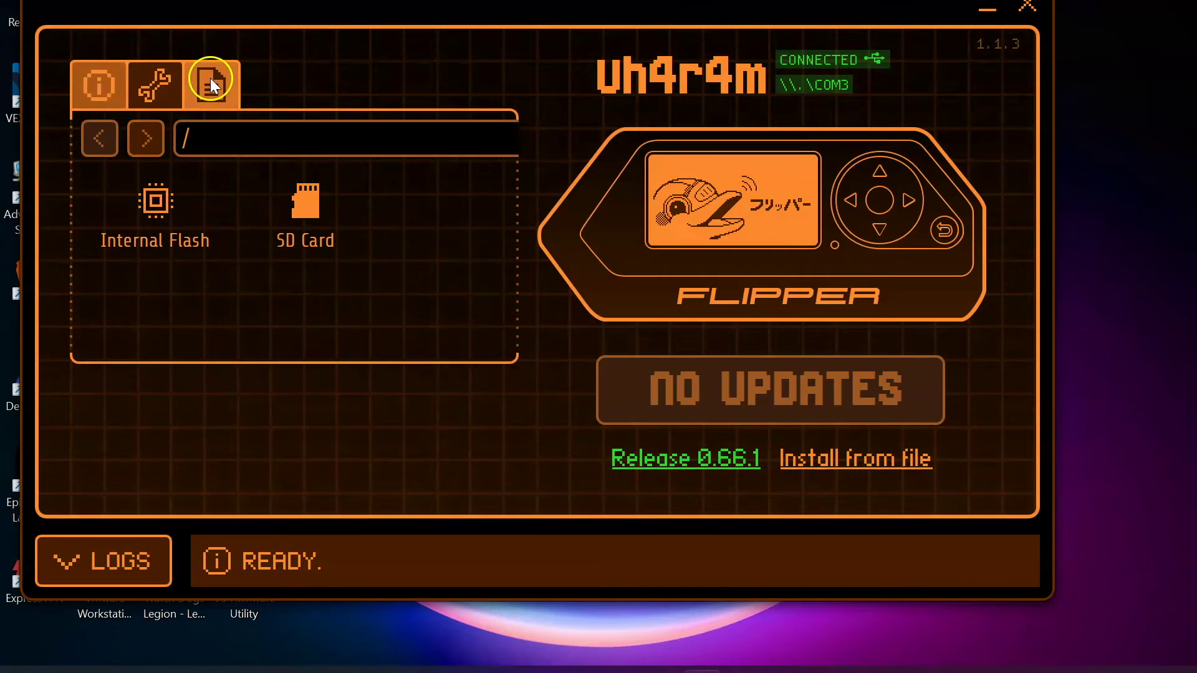
double_click(306, 222)
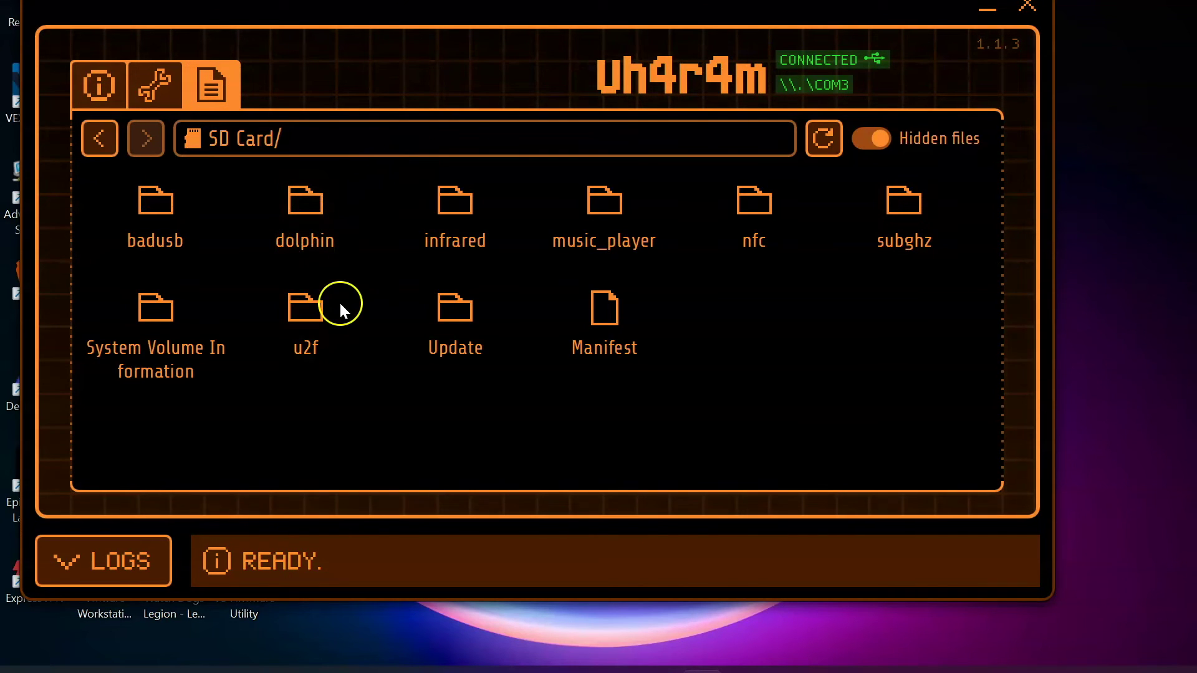
left_click(102, 140)
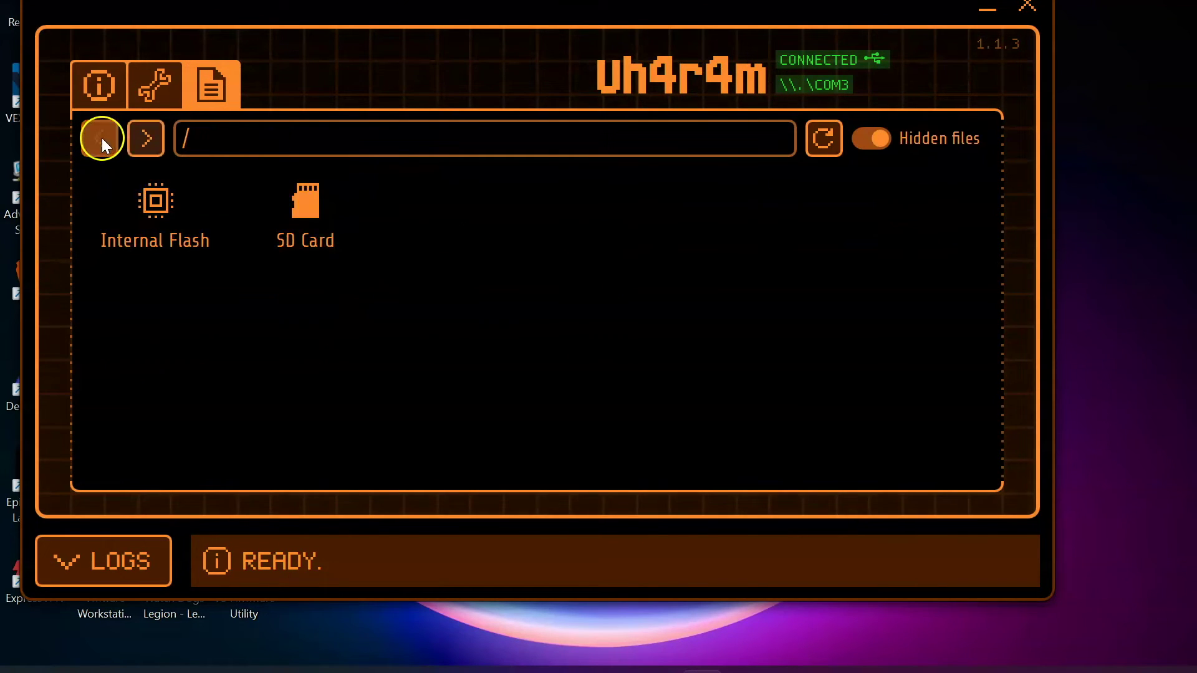
left_click(96, 86)
Enlarge the Flipper's screen, open its main menu and move down through the entries below Sub-GHz.
left_click(728, 200)
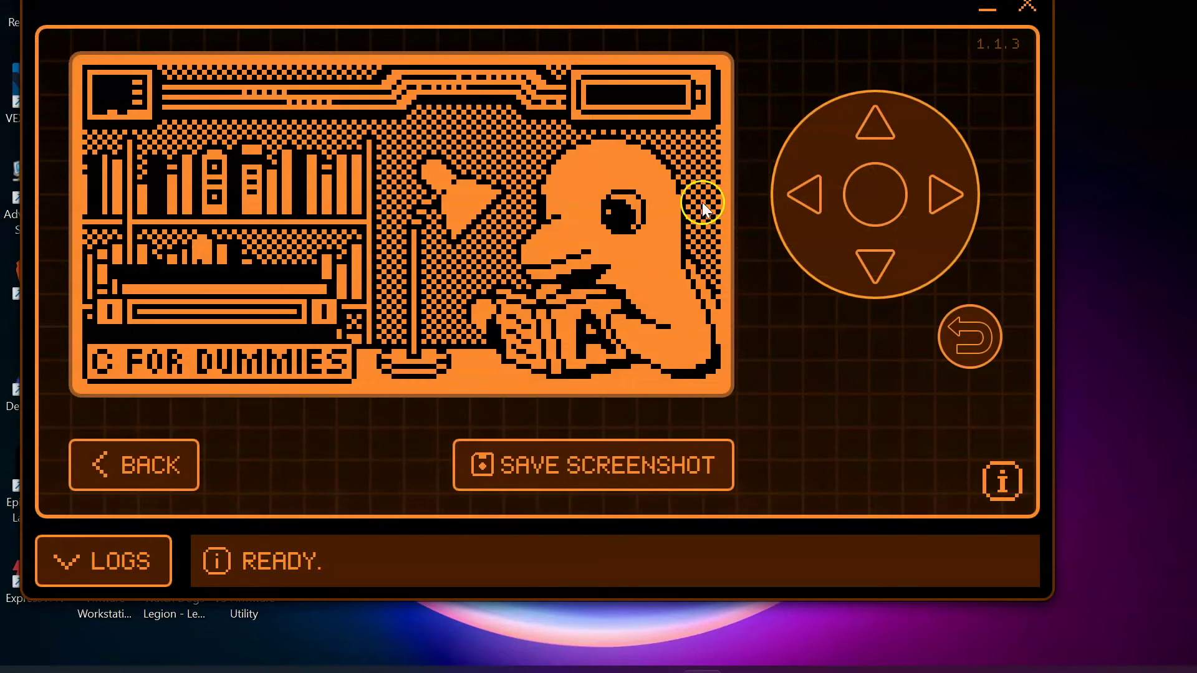
left_click(889, 178)
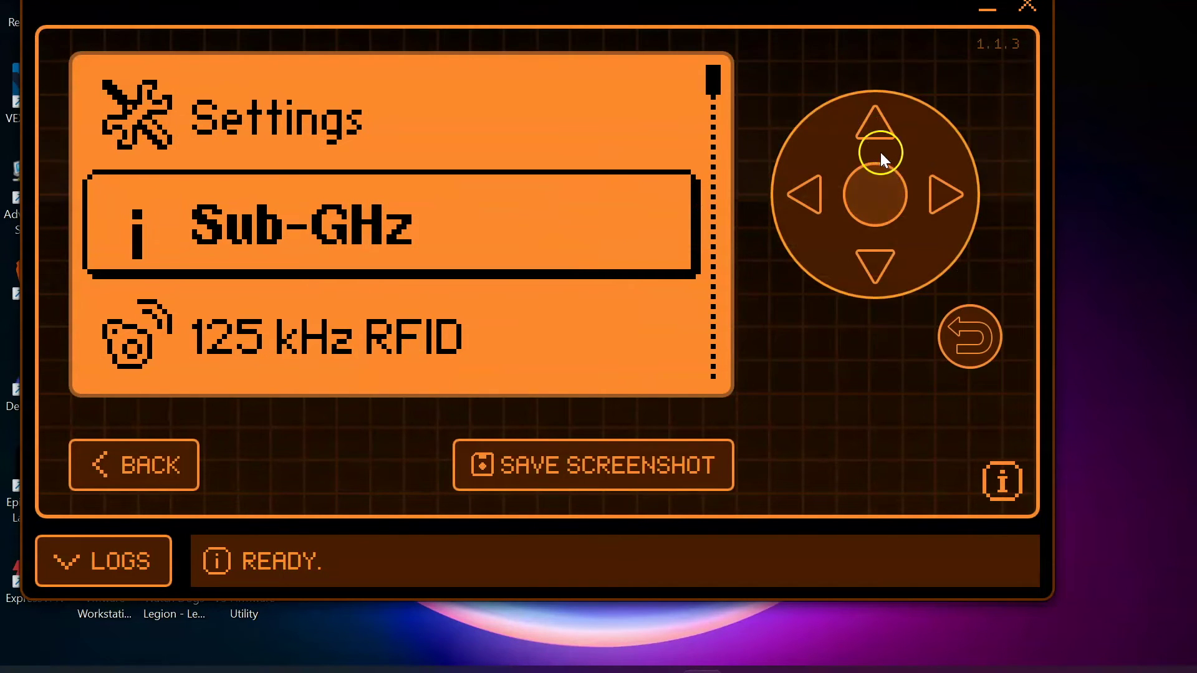
left_click(872, 251)
left_click(873, 251)
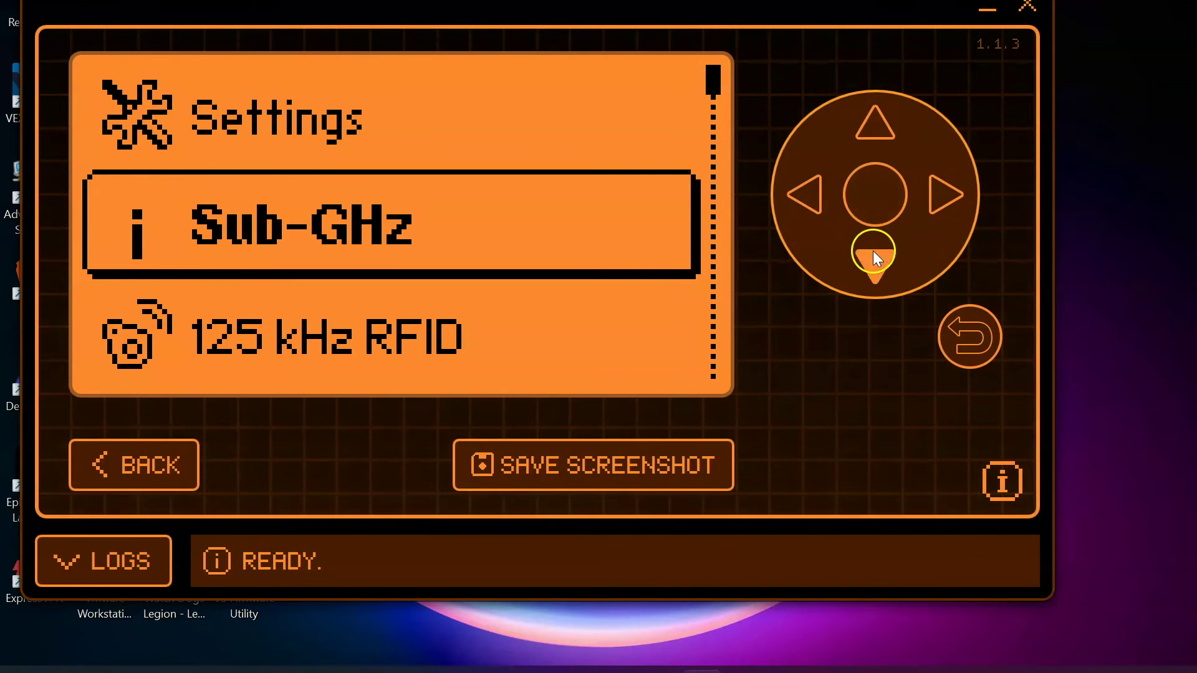
left_click(872, 251)
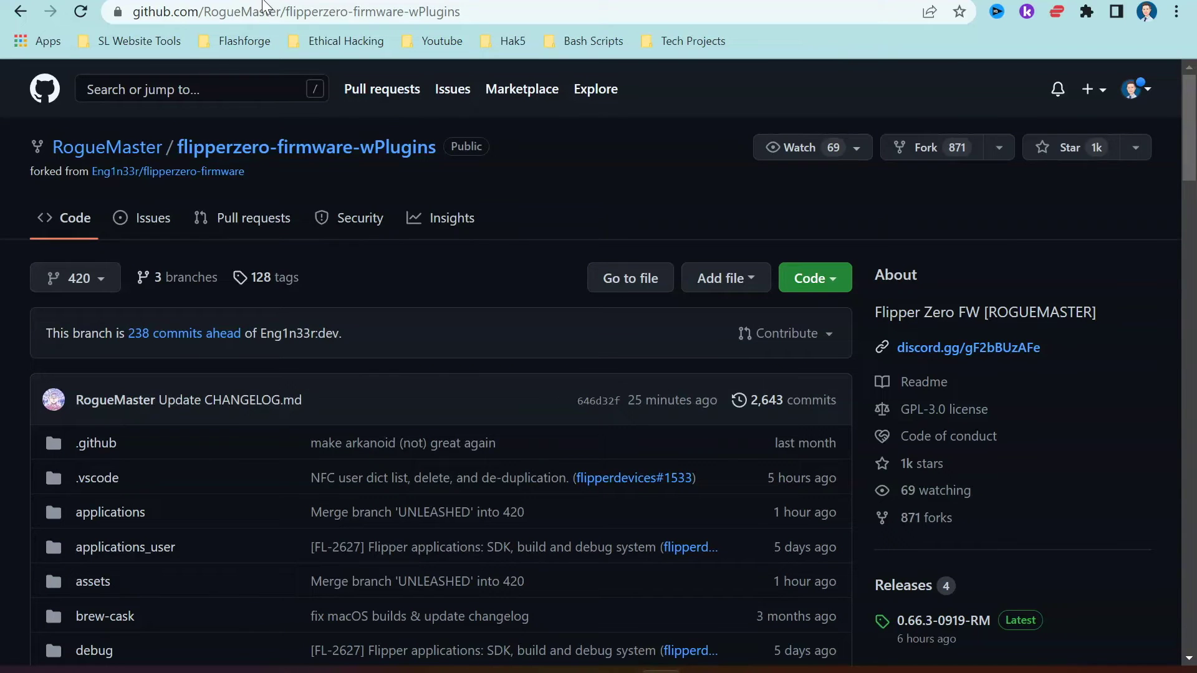
Download 0.66.3-0919-RM.zip from the latest release of RogueMaster's flipperzero-firmware-wPlugins repository on GitHub.
scroll(461, 356, "down", 2)
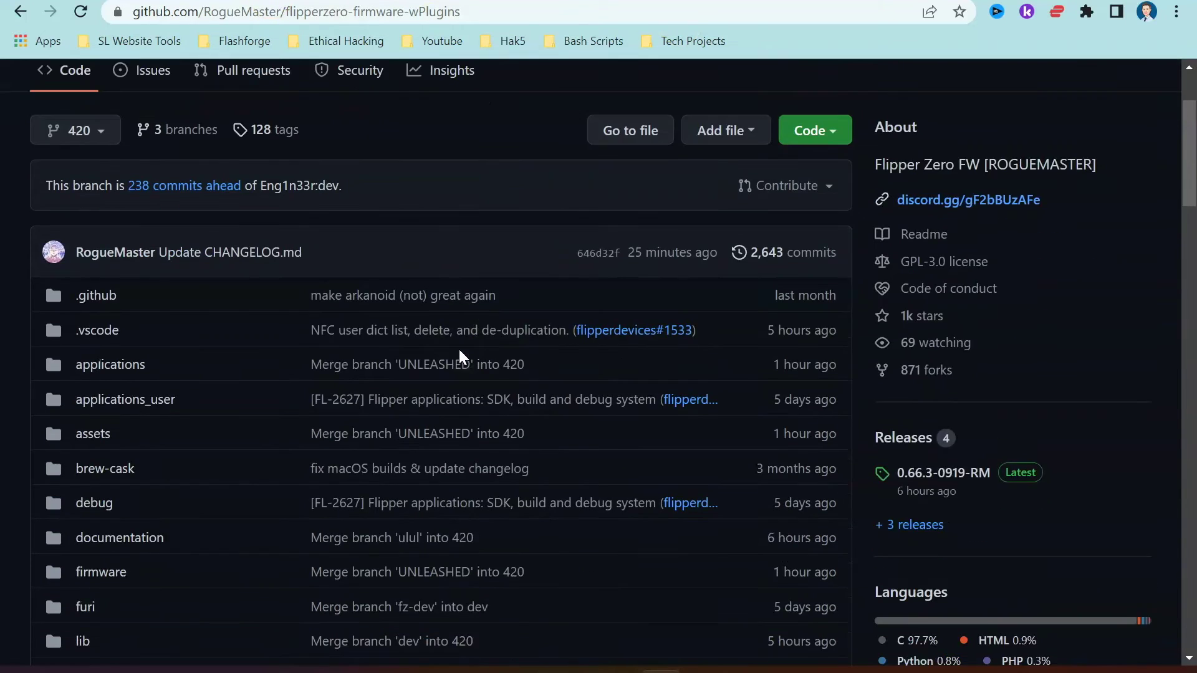
left_click(916, 447)
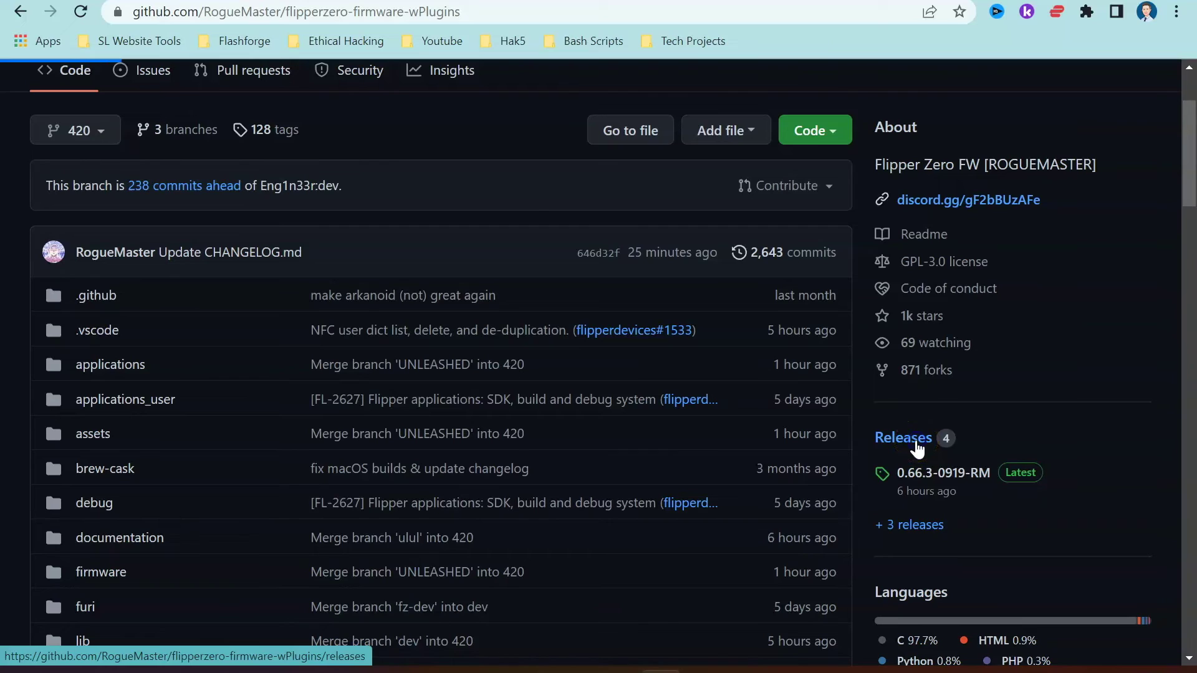
scroll(916, 448, "down", 20)
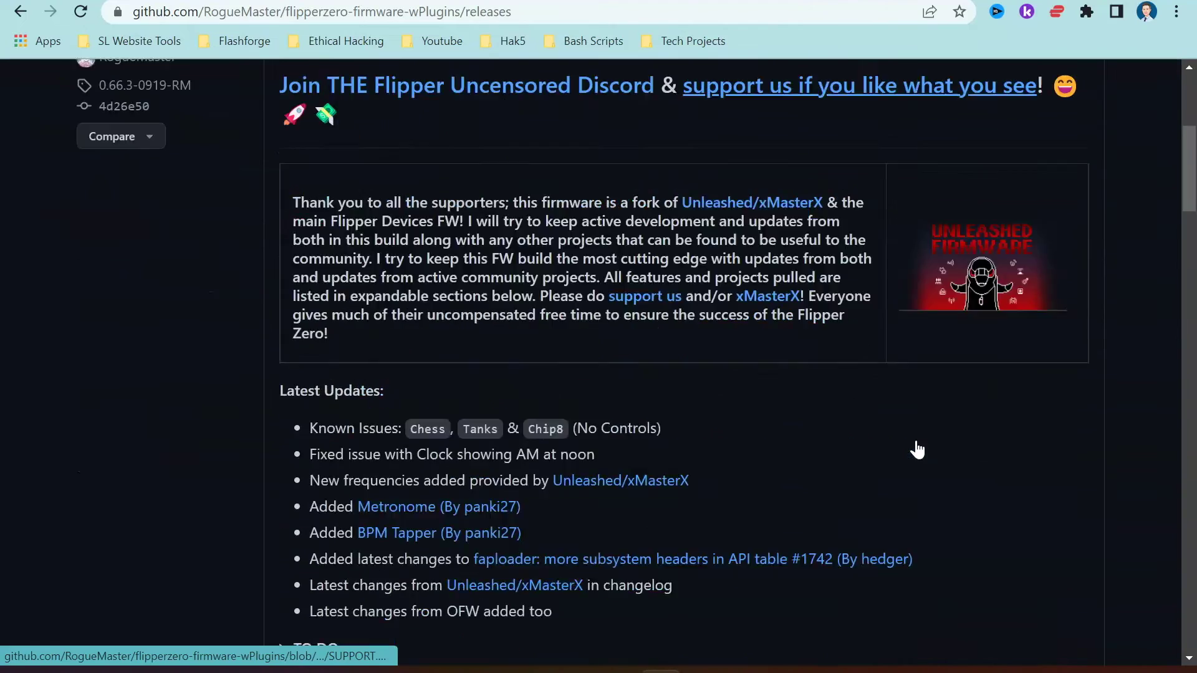
scroll(916, 448, "down", 2)
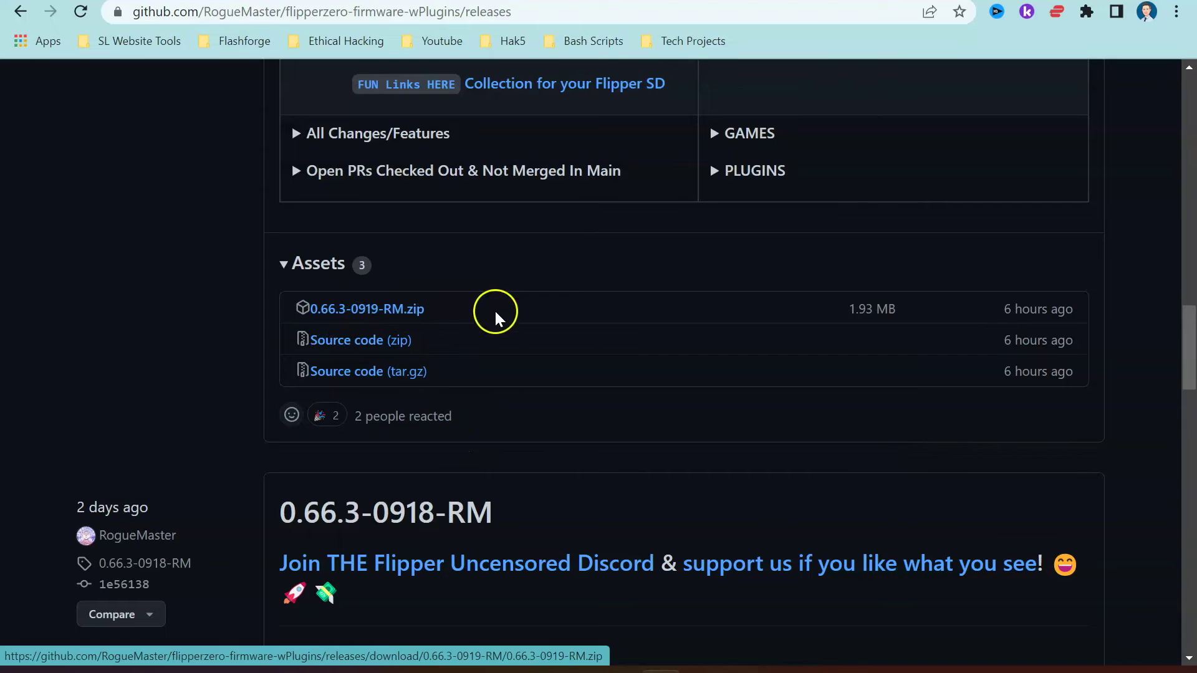
left_click(362, 343)
left_click(368, 310)
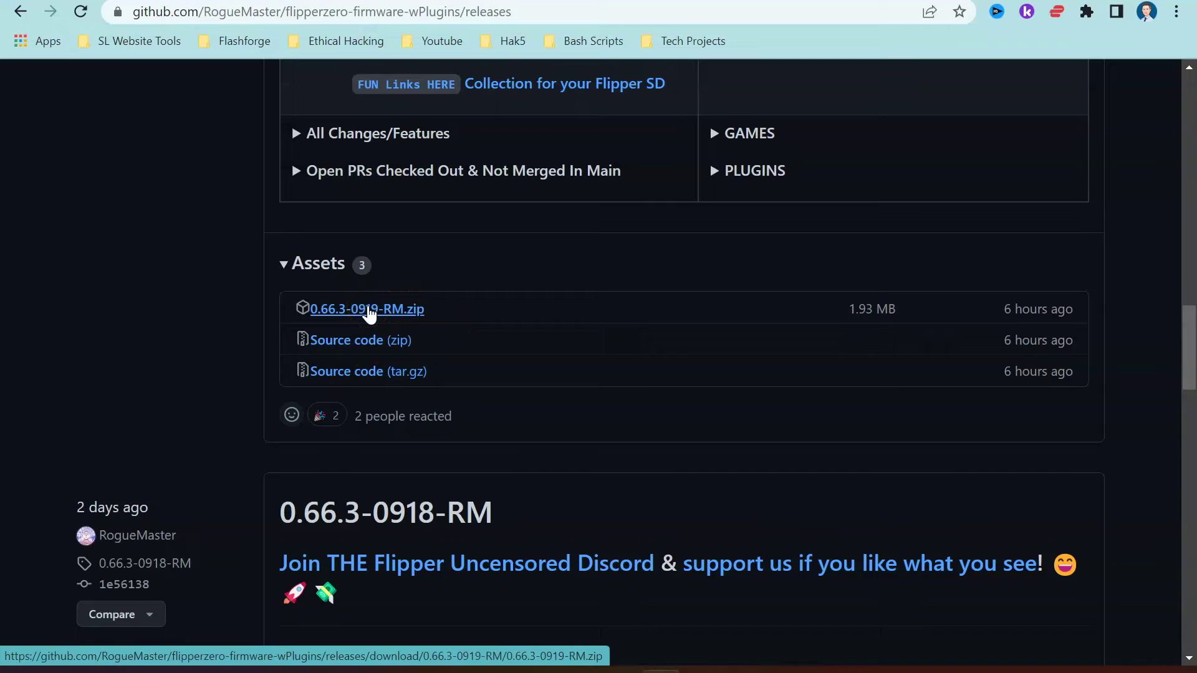
left_click(369, 312)
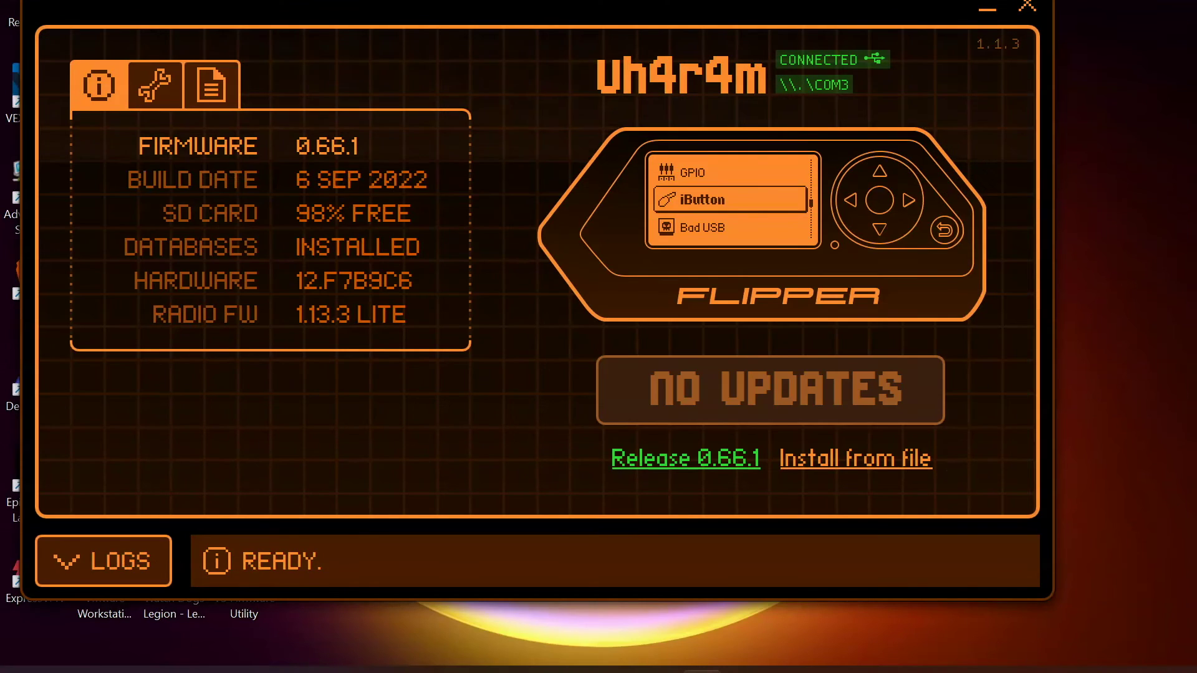
Minimize qFlipper and open the inner 0.66.2-0913-RM.A firmware folder inside the desktop's Flipper Zero folder.
left_click(981, 8)
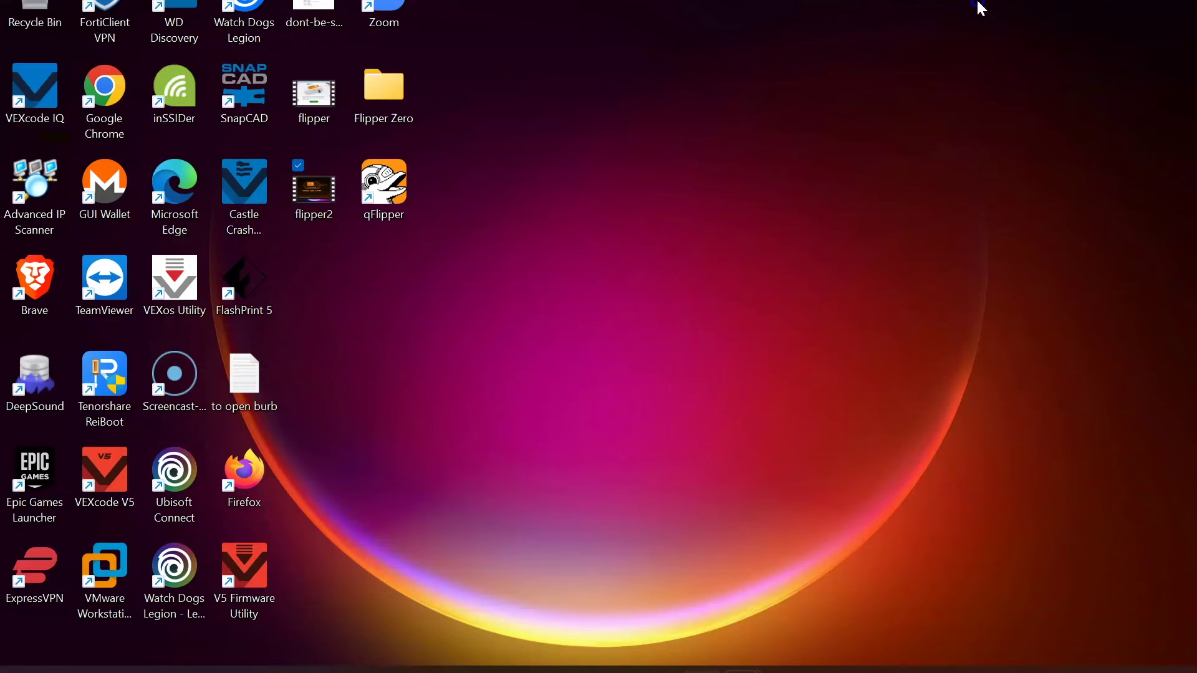
double_click(386, 84)
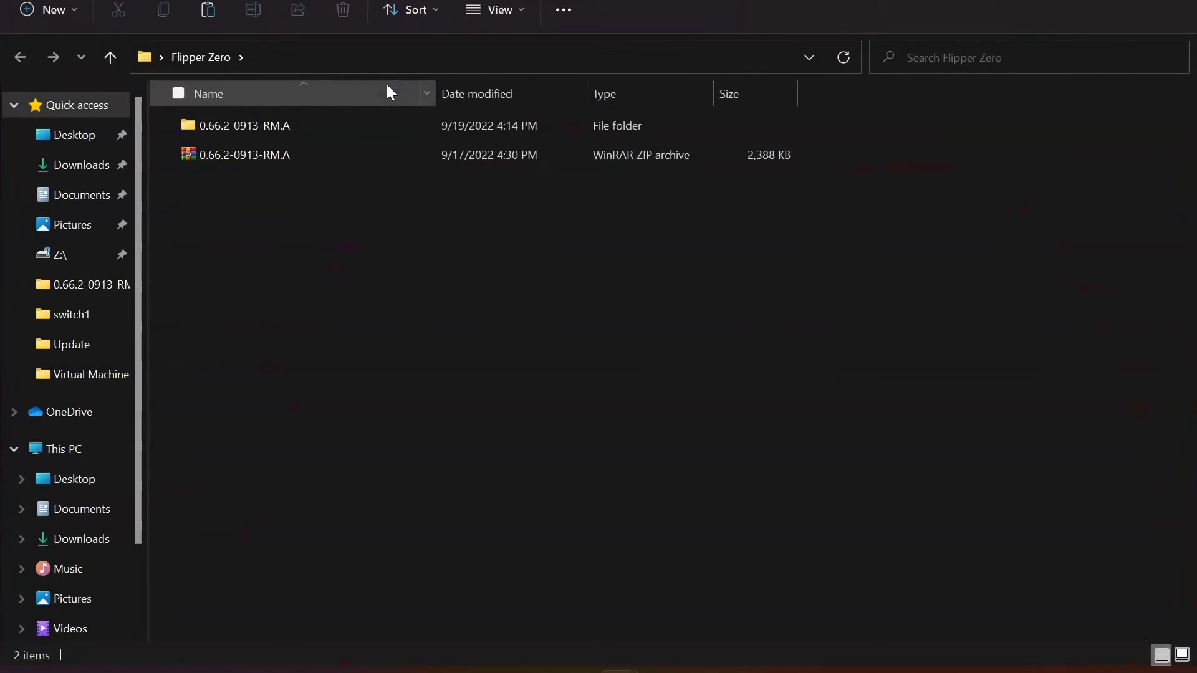
double_click(278, 125)
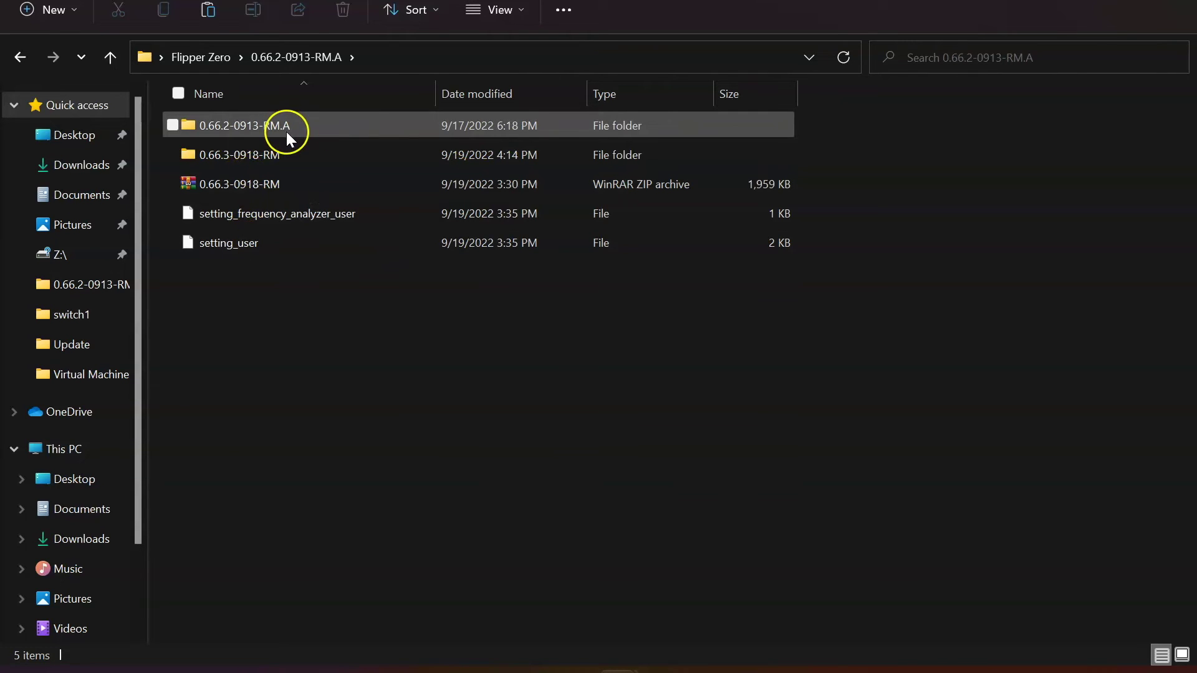
double_click(287, 132)
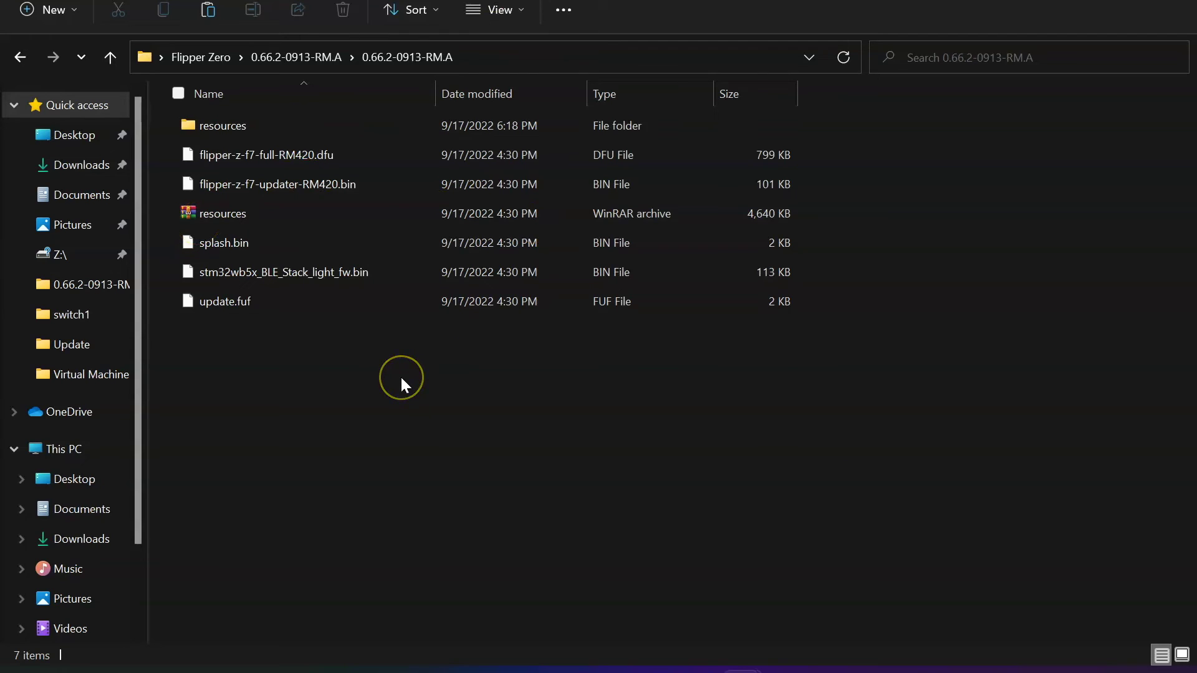
Copy all firmware files except the resources archive into the update folder on FLIPPER SD (D:).
key("ctrl+a")
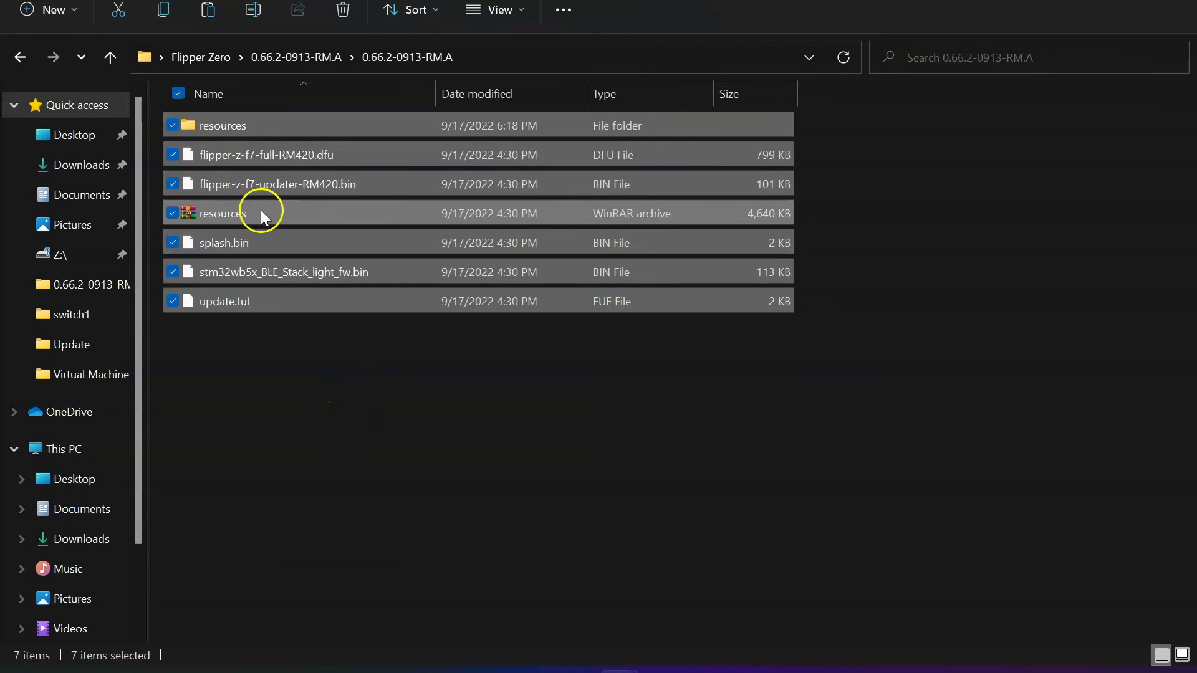
left_click(261, 213, "ctrl")
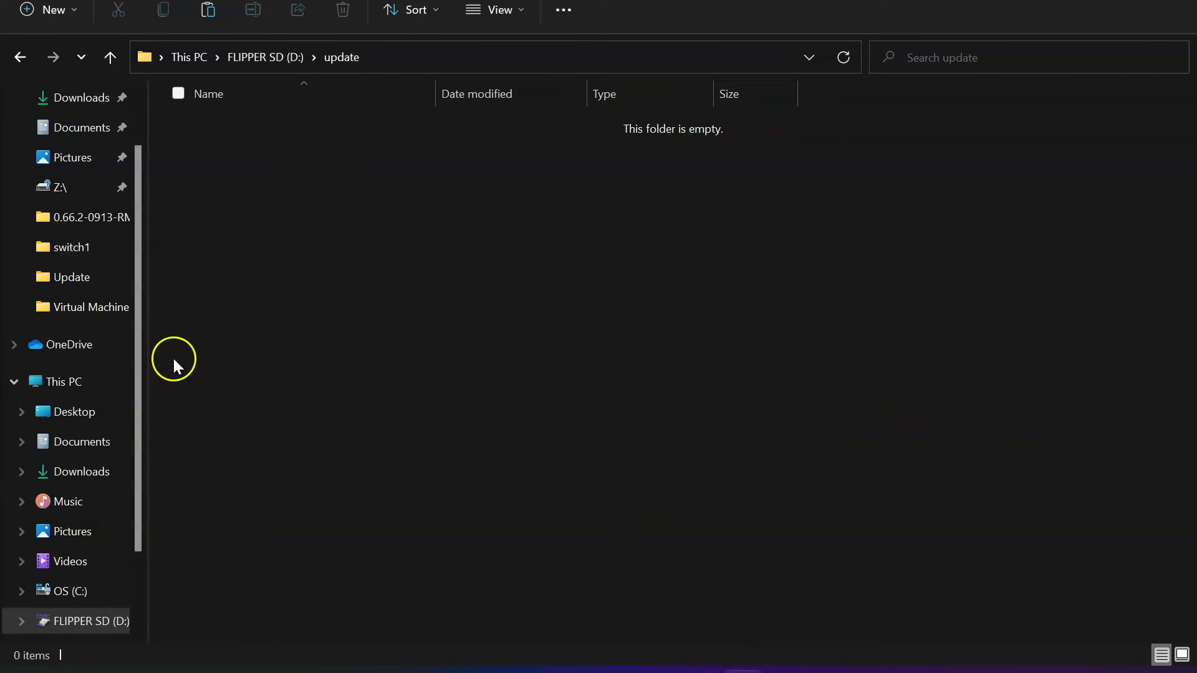
left_click(283, 55)
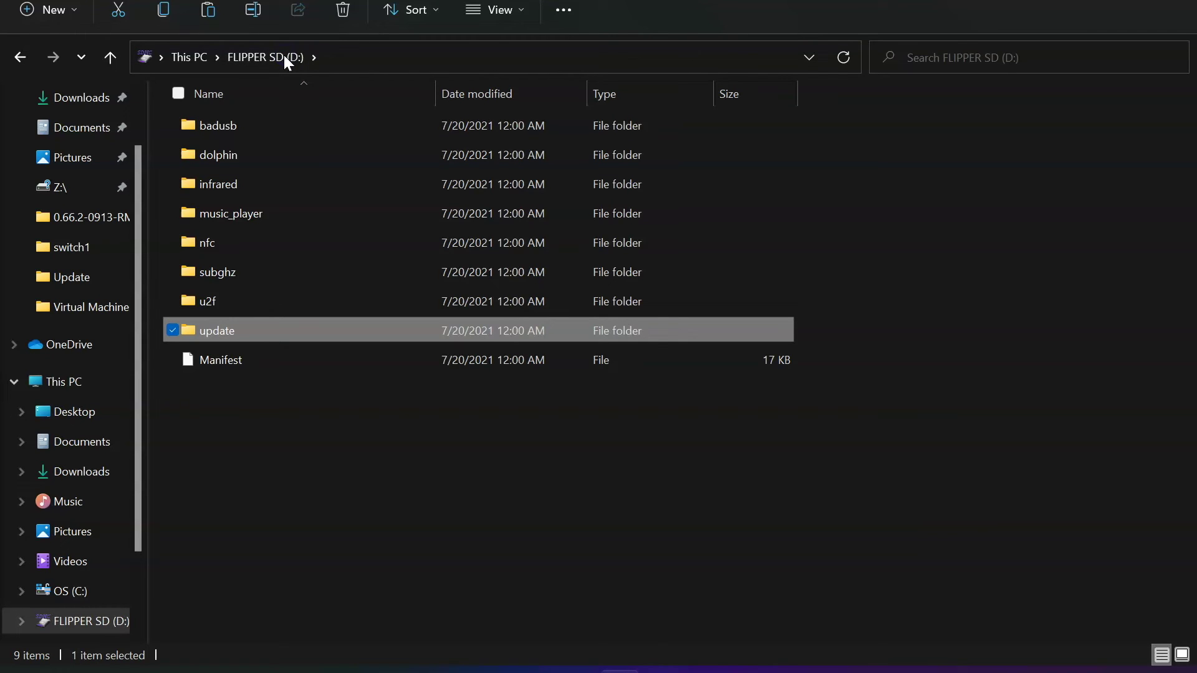
double_click(236, 330)
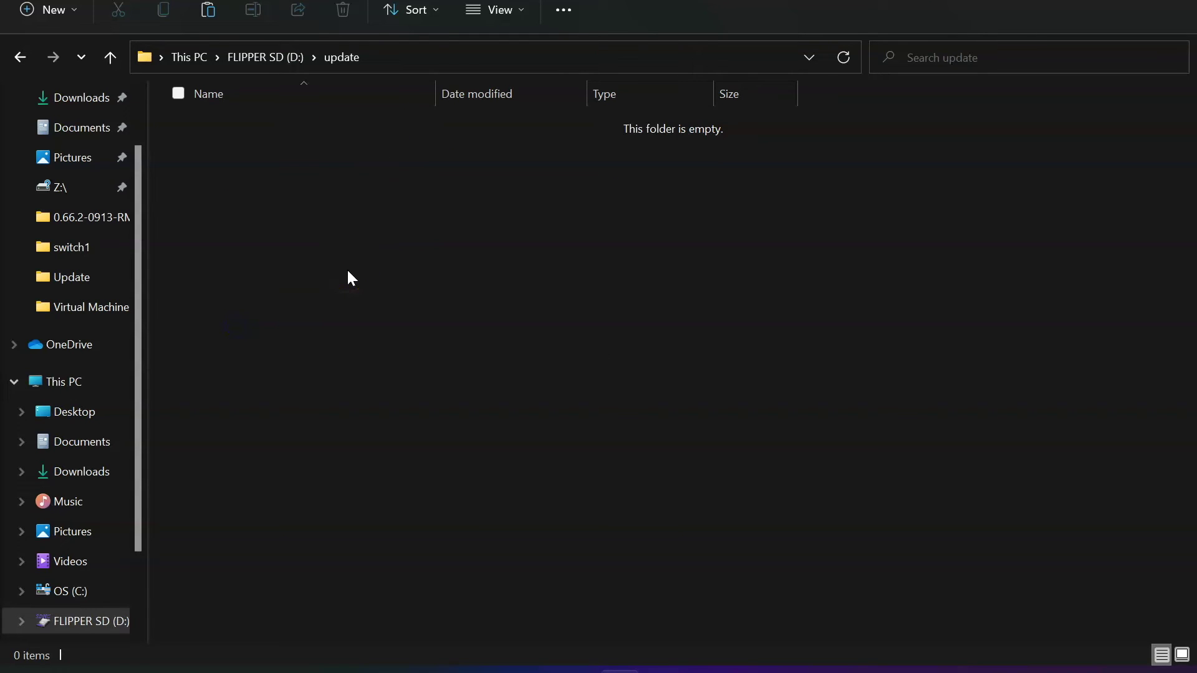
key("ctrl+v")
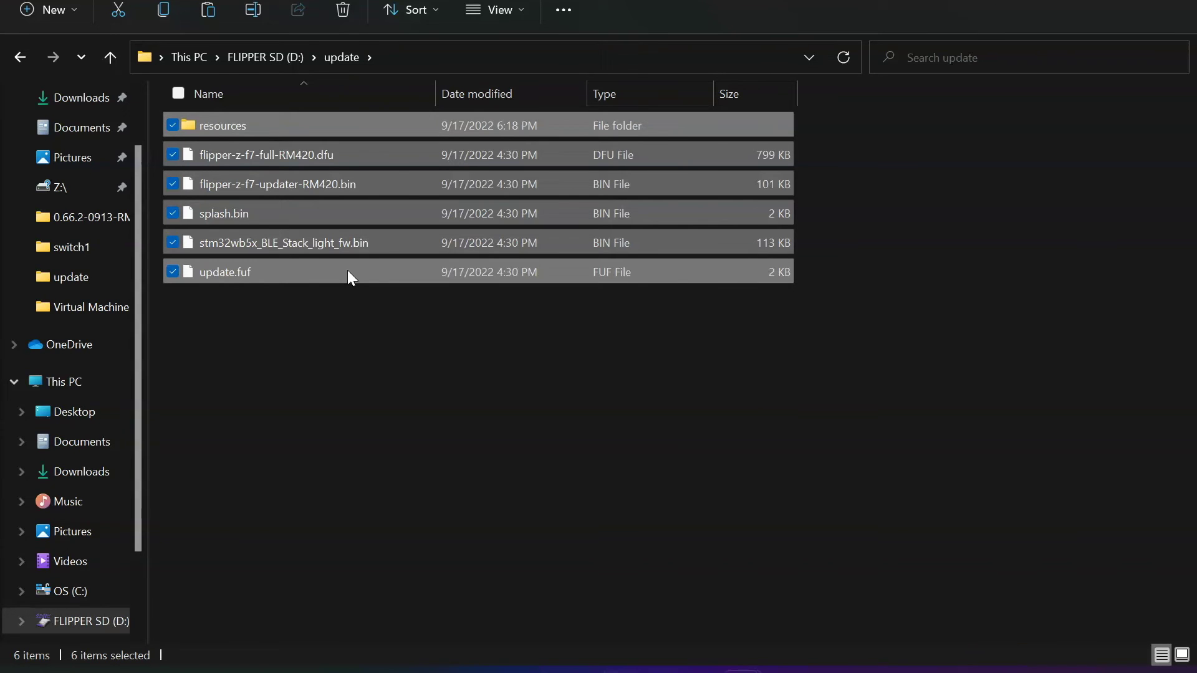
Return to qFlipper, continue past the finished operation, enlarge the Flipper's screen, and open and leave its main menu.
key("super+d")
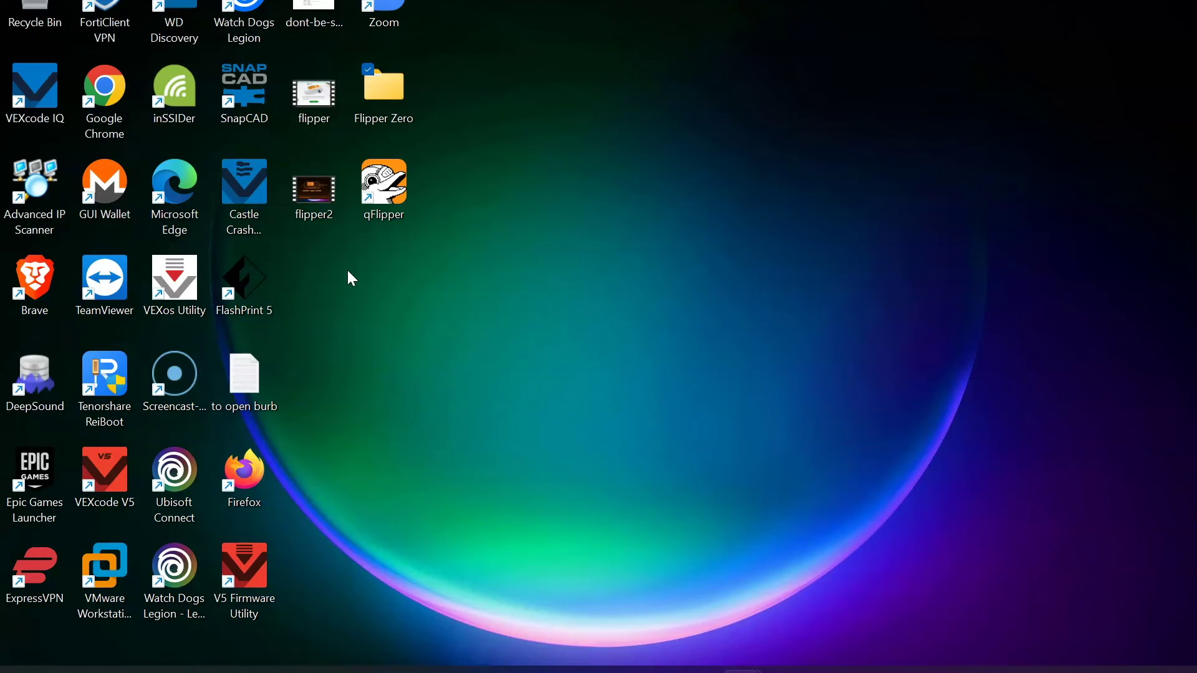
left_click(701, 669)
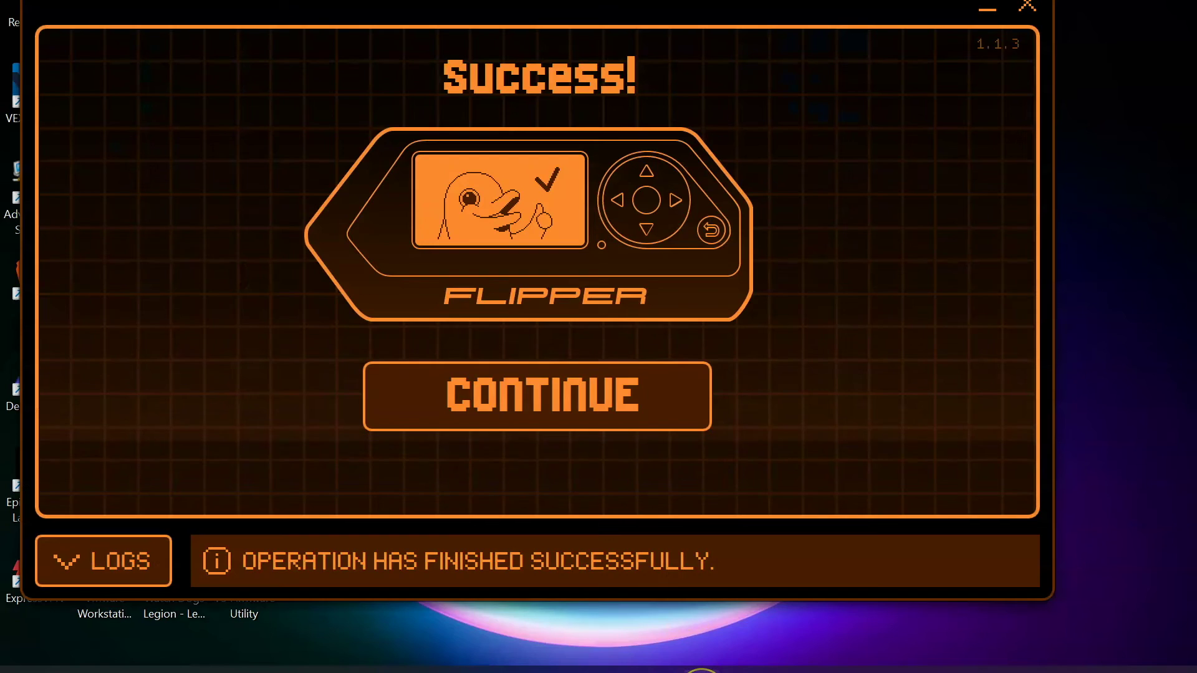
left_click(551, 424)
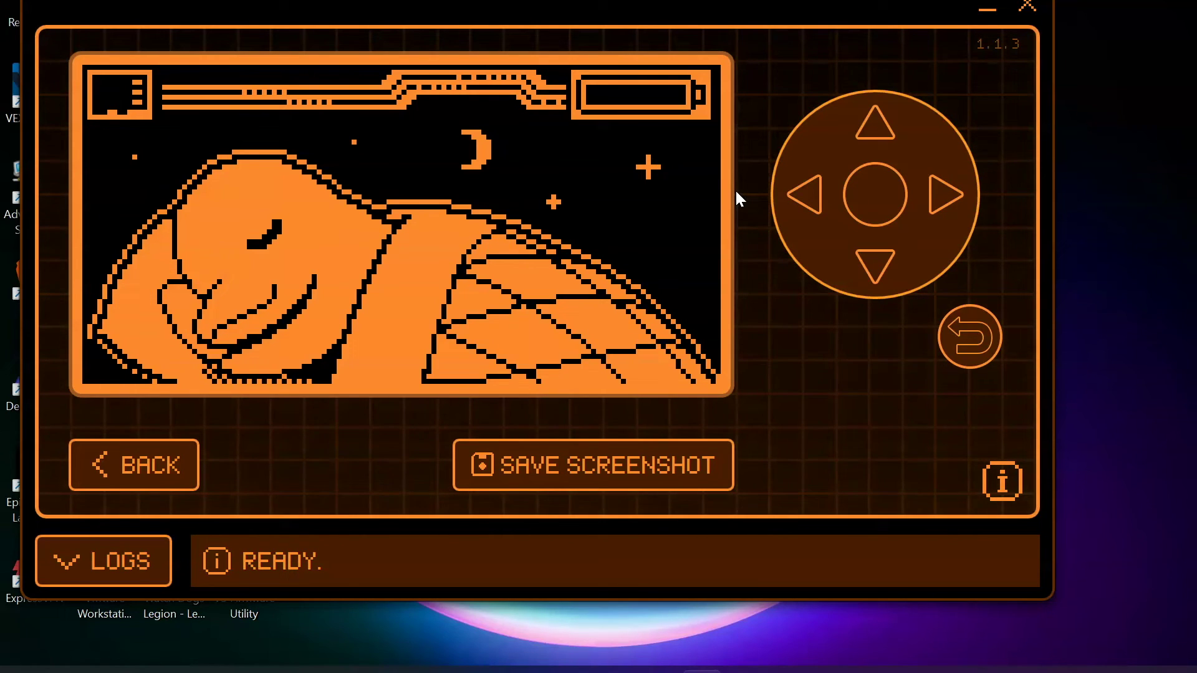
key("Return")
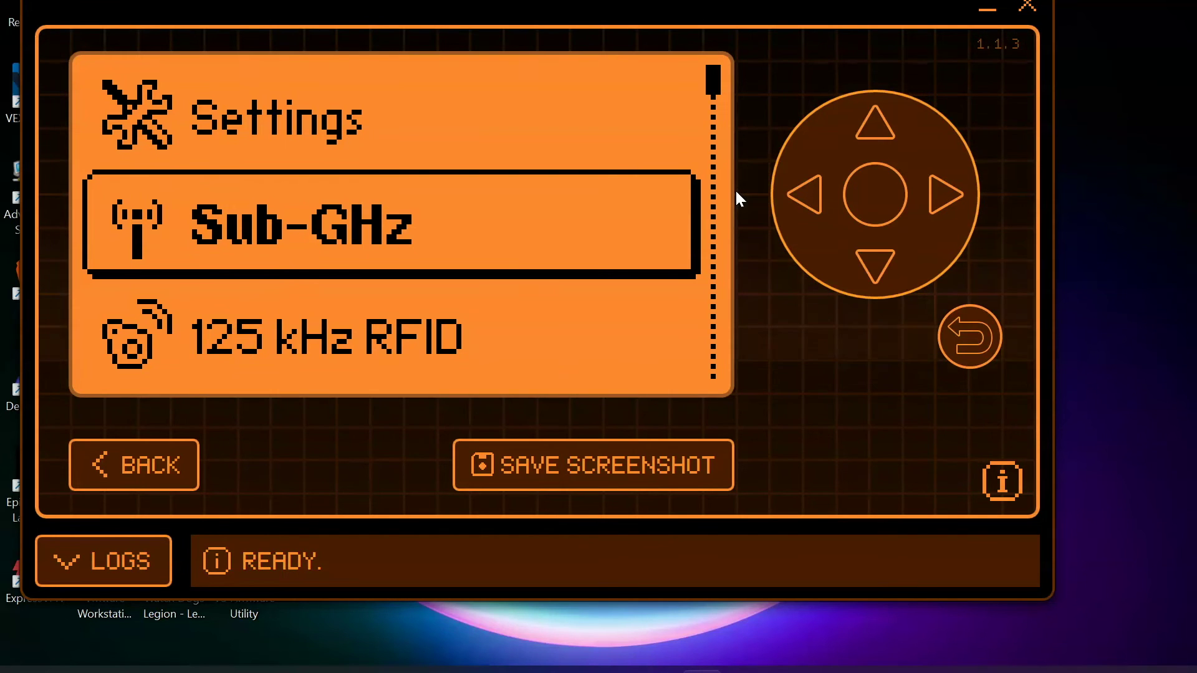
key("BackSpace")
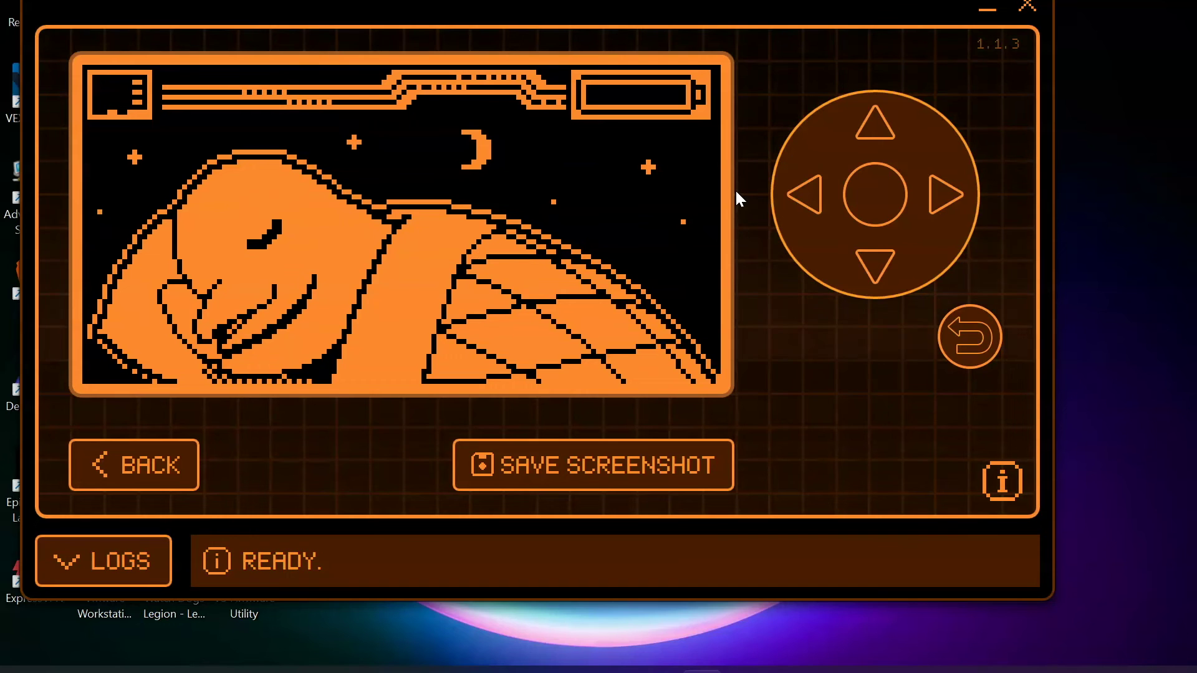
Open the file browser on the Flipper from its desktop and enter the update folder on the SD card.
key("Down")
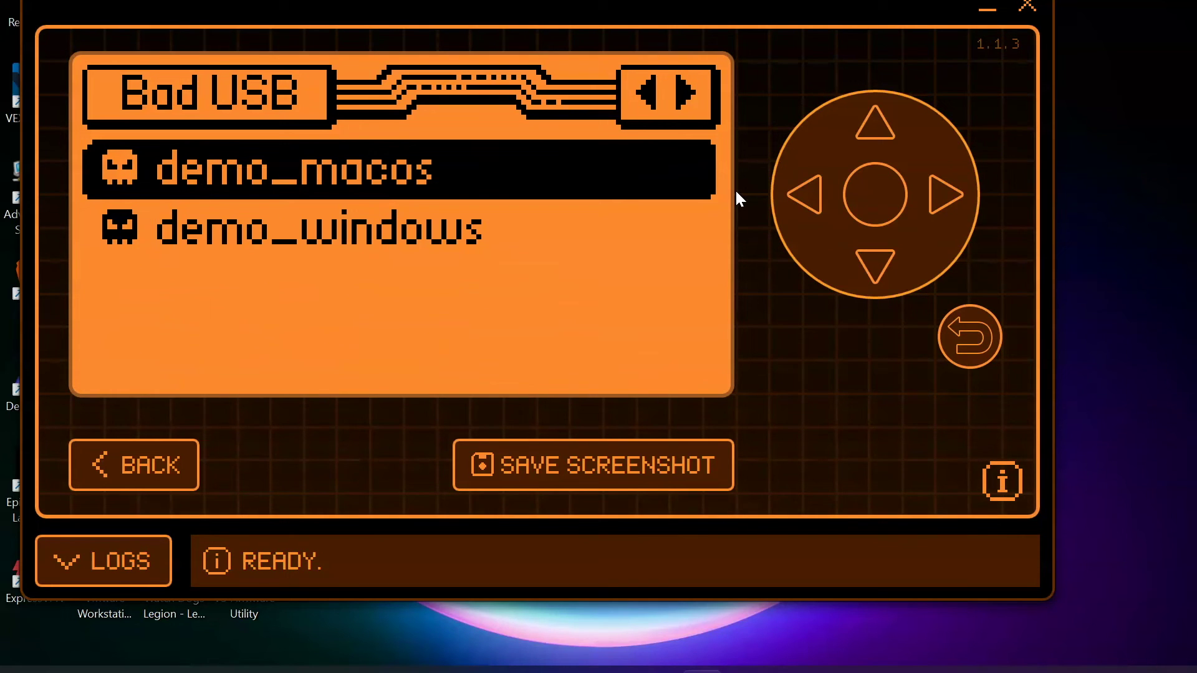
key("Right")
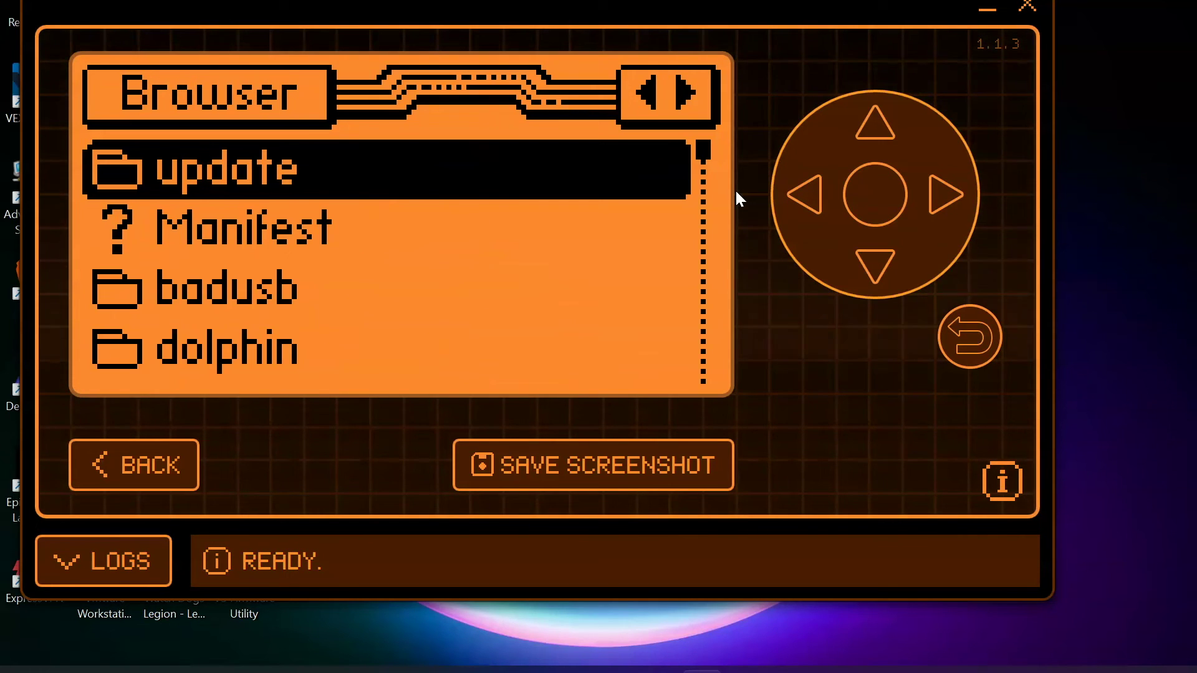
key("Down")
key("Up")
key("Return")
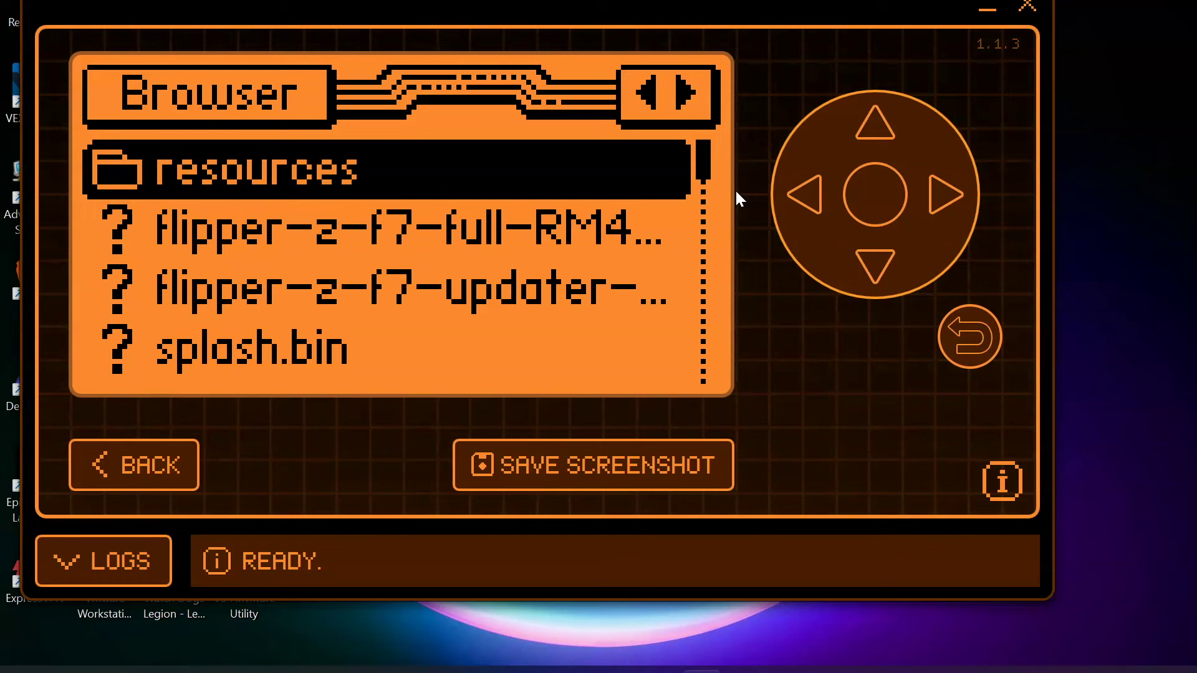
Select the update package file inside the update folder and launch it with Run in app.
key("Down")
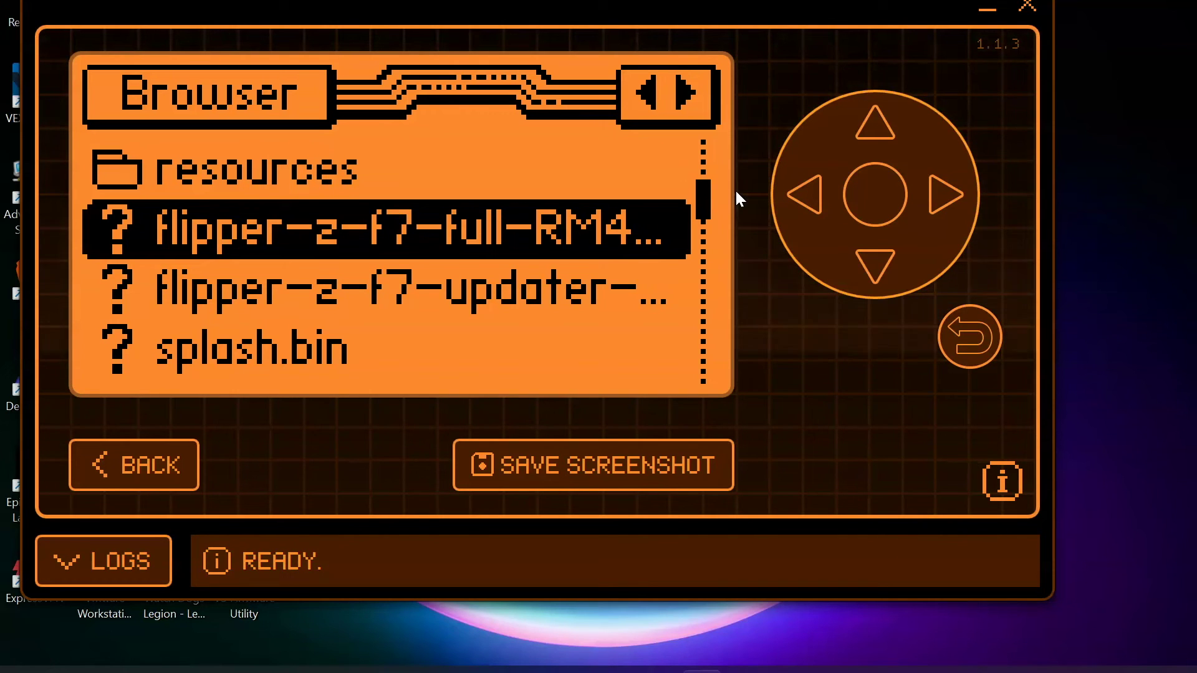
key("Down")
key("Down")
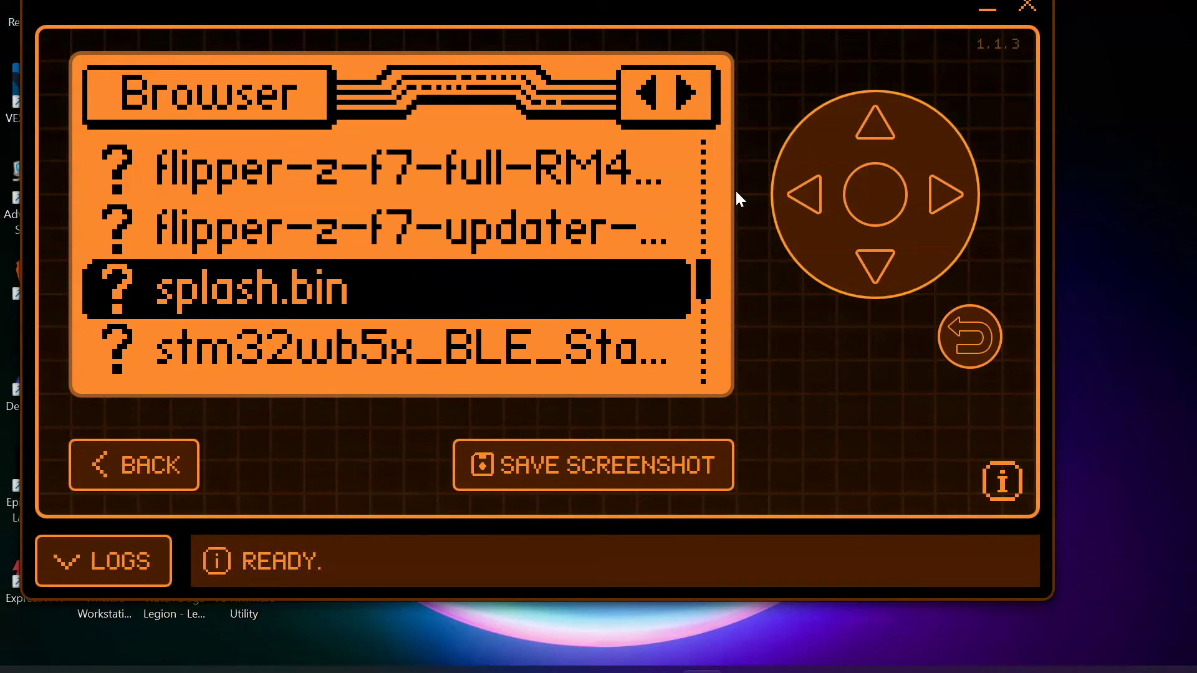
key("Down")
key("Down")
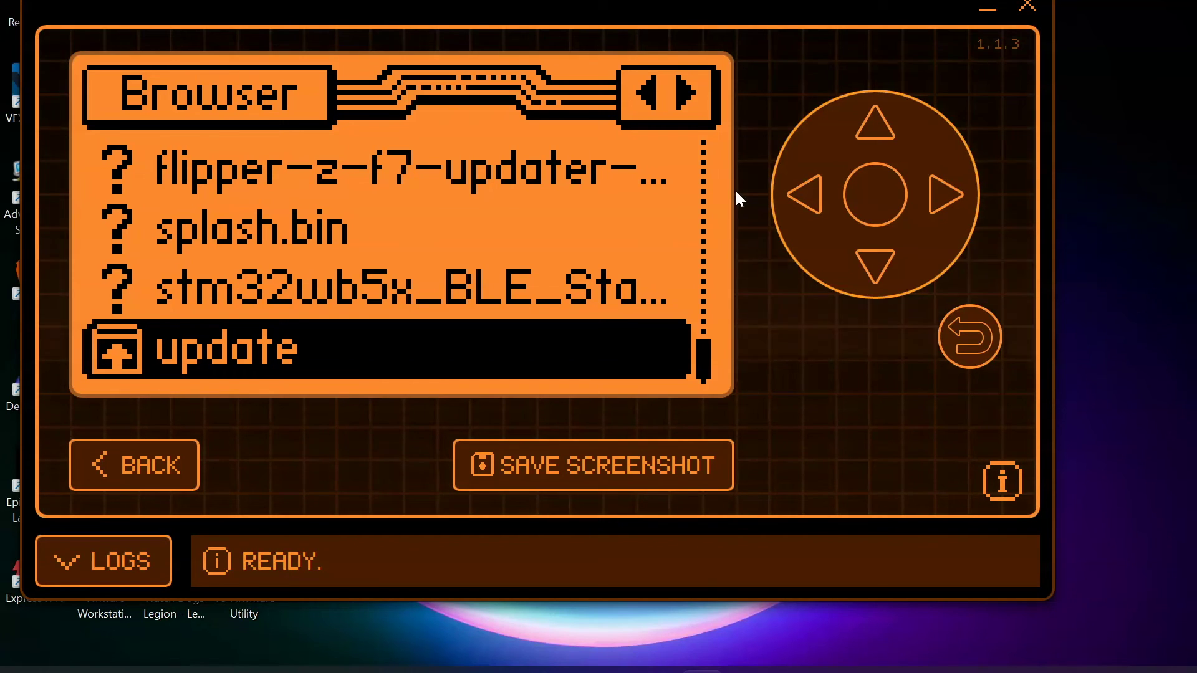
key("Return")
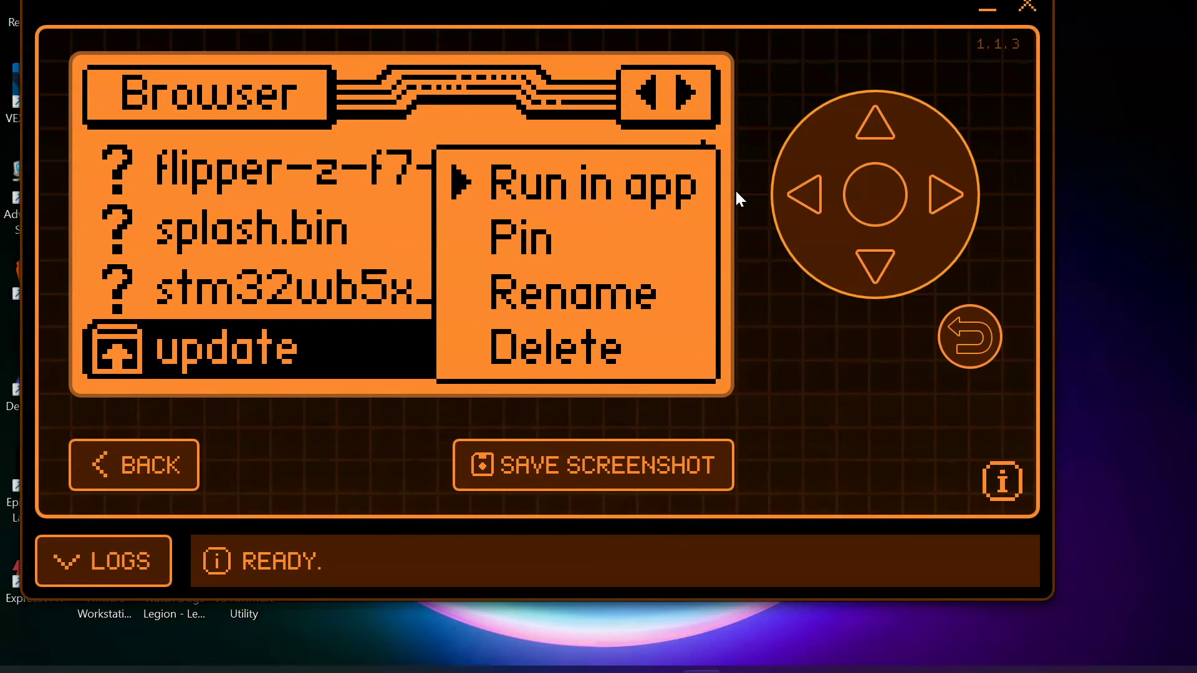
key("Return")
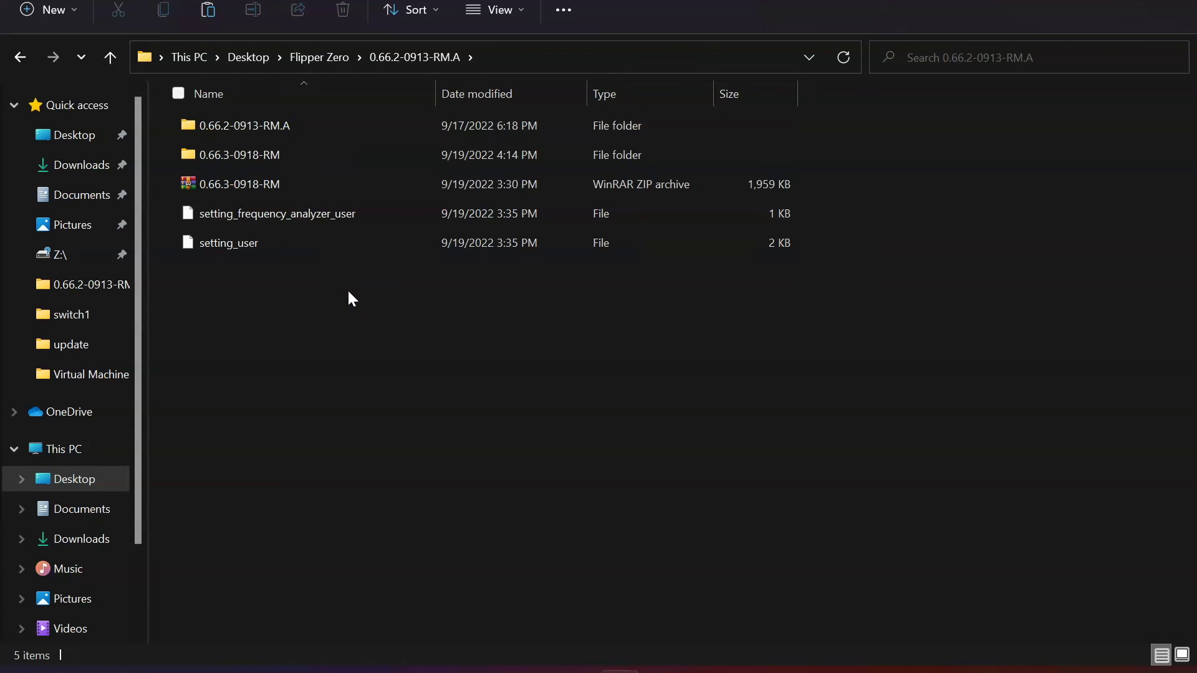
Open the setting_user file from the desktop's 0.66.2-0913-RM.A folder in Notepad, review its Sub-GHz frequency lists, and close it.
left_click(266, 212)
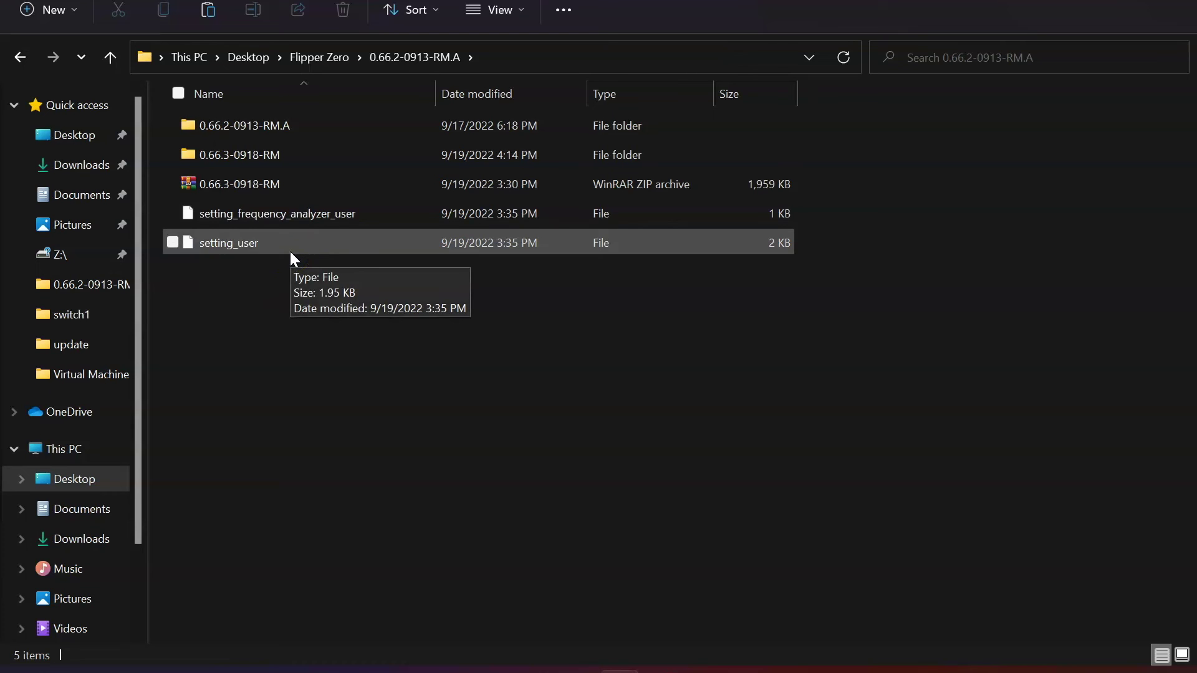
right_click(290, 252)
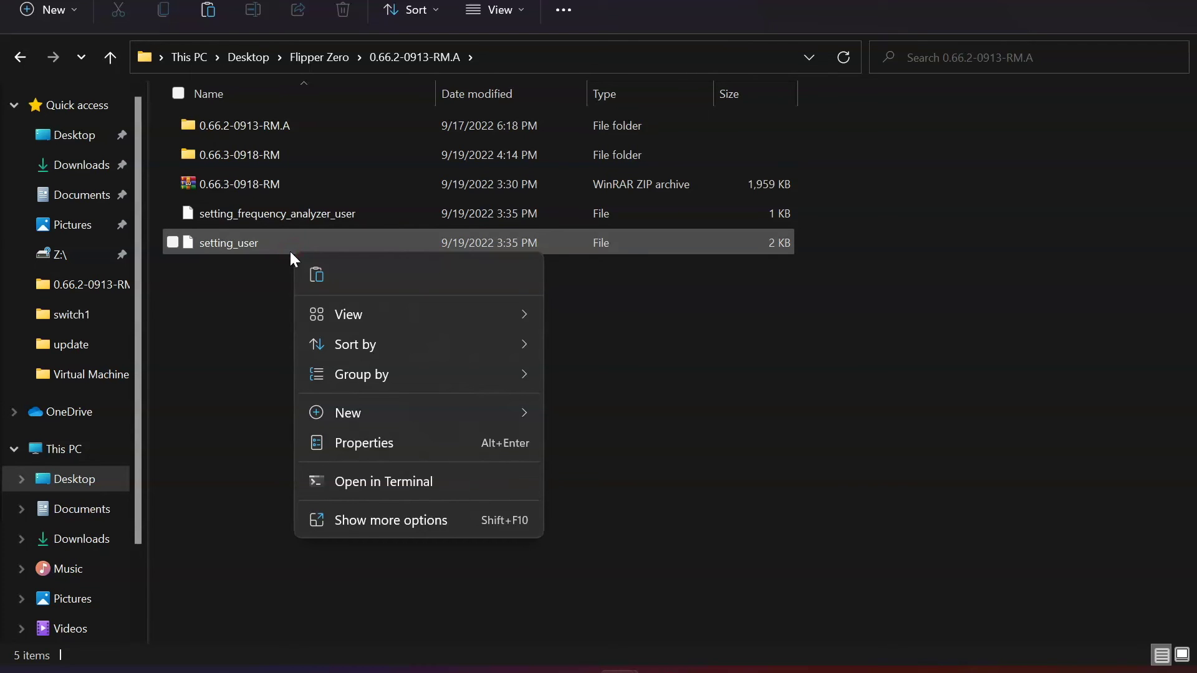
right_click(263, 242)
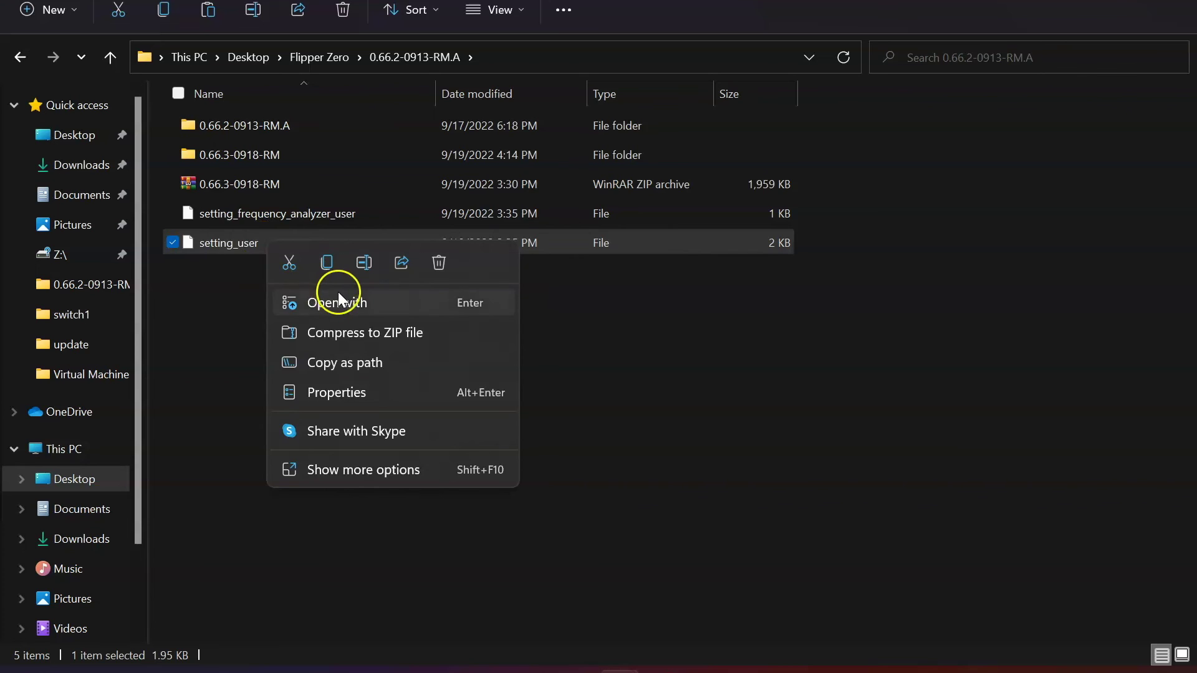
left_click(344, 302)
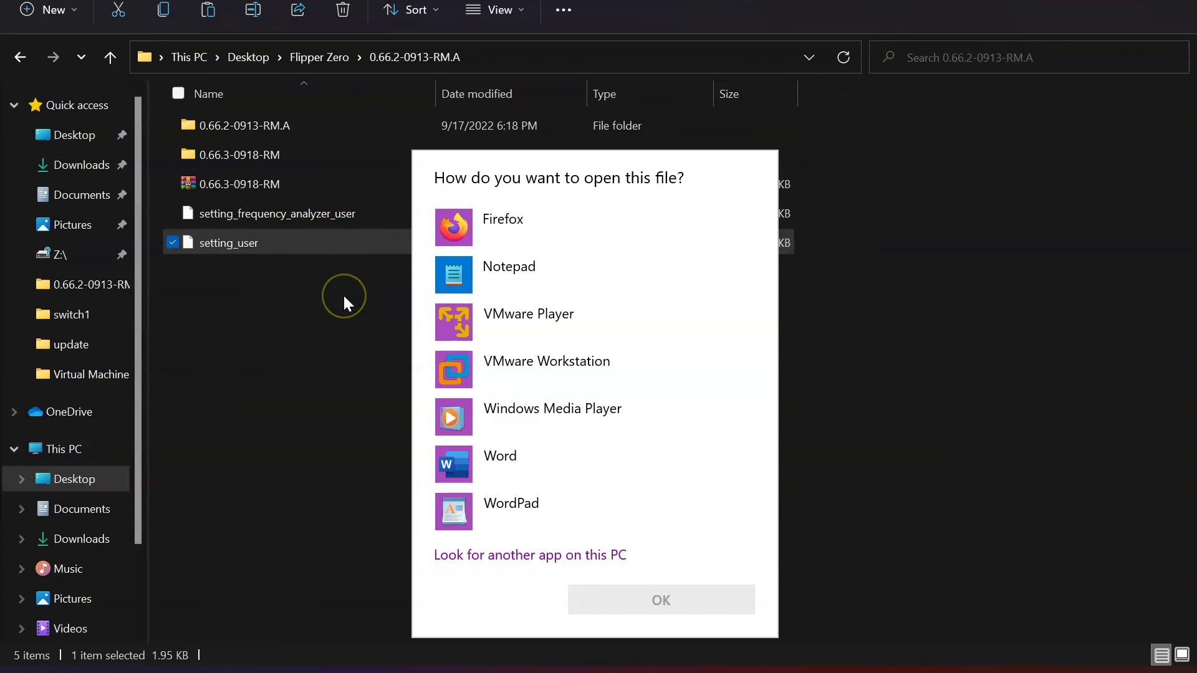
left_click(581, 280)
left_click(661, 601)
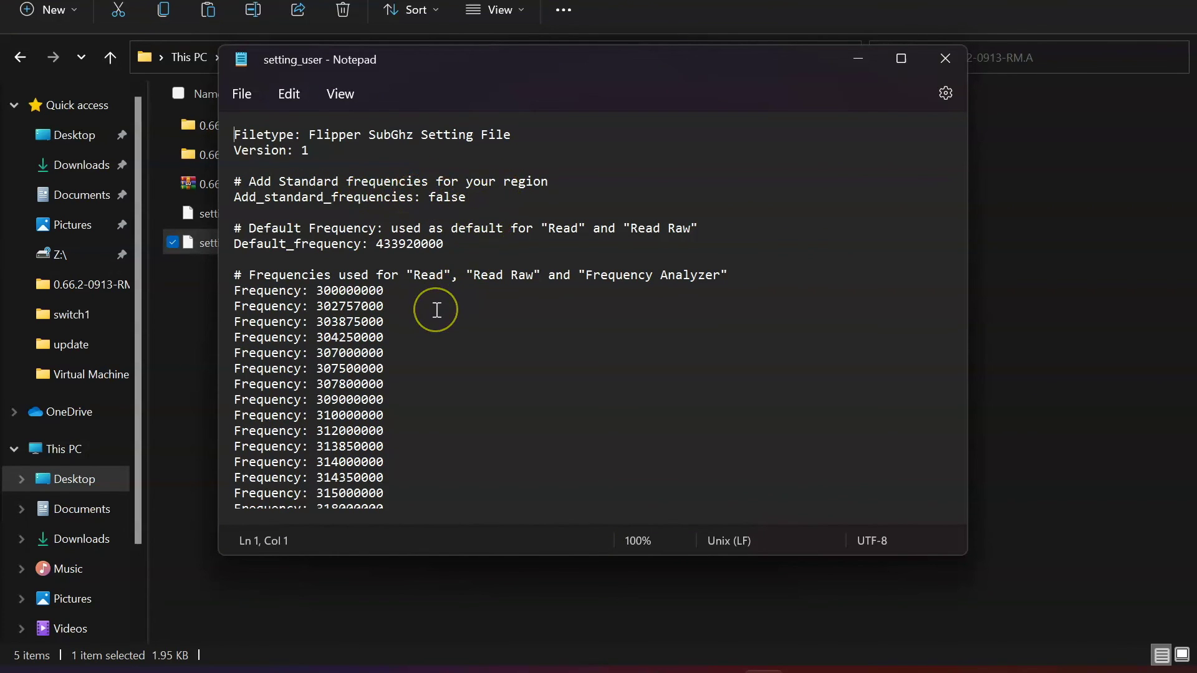
scroll(437, 309, "down", 4)
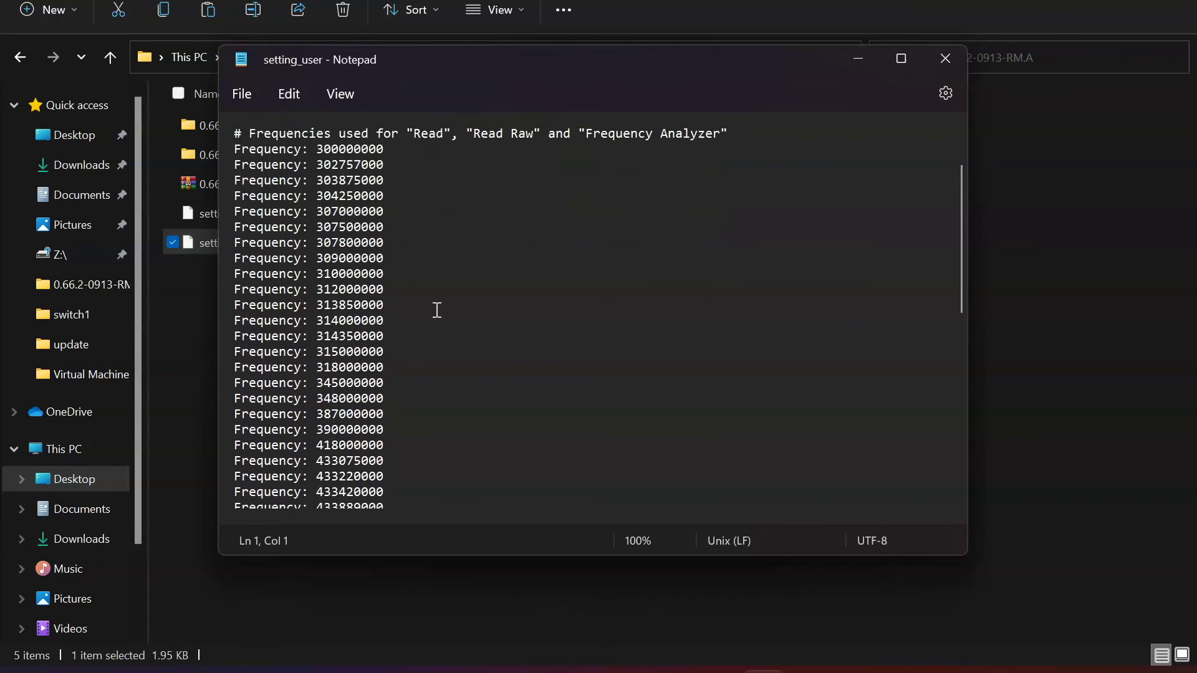
scroll(437, 309, "down", 4)
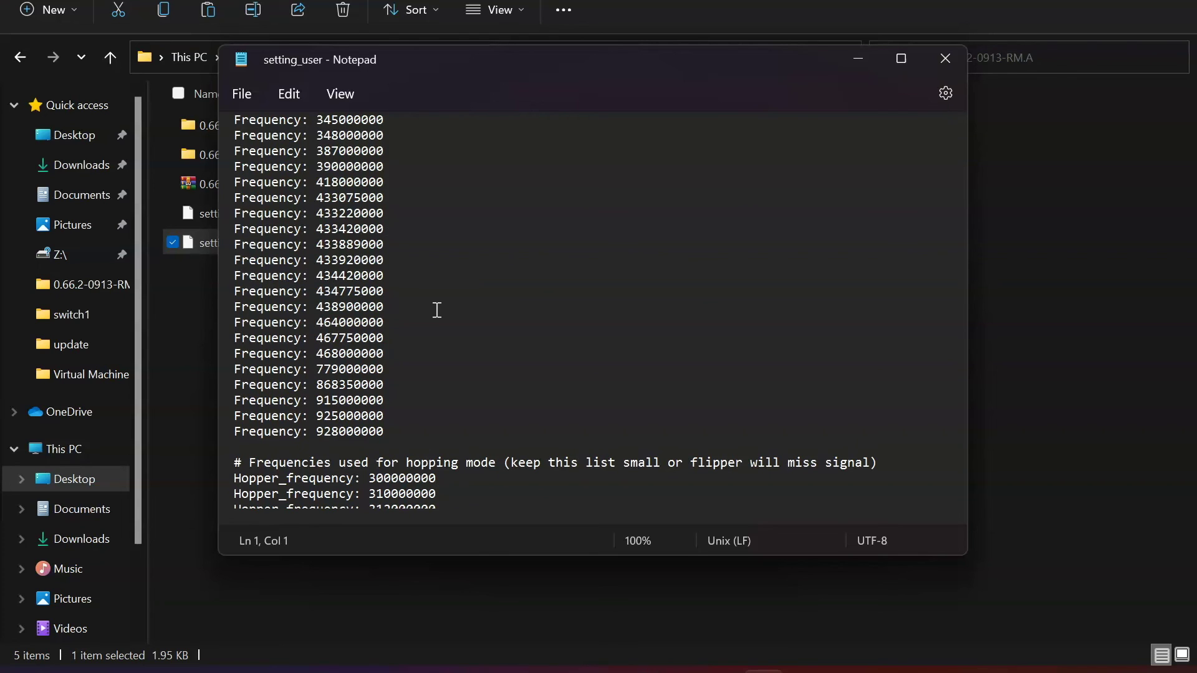
left_click(943, 59)
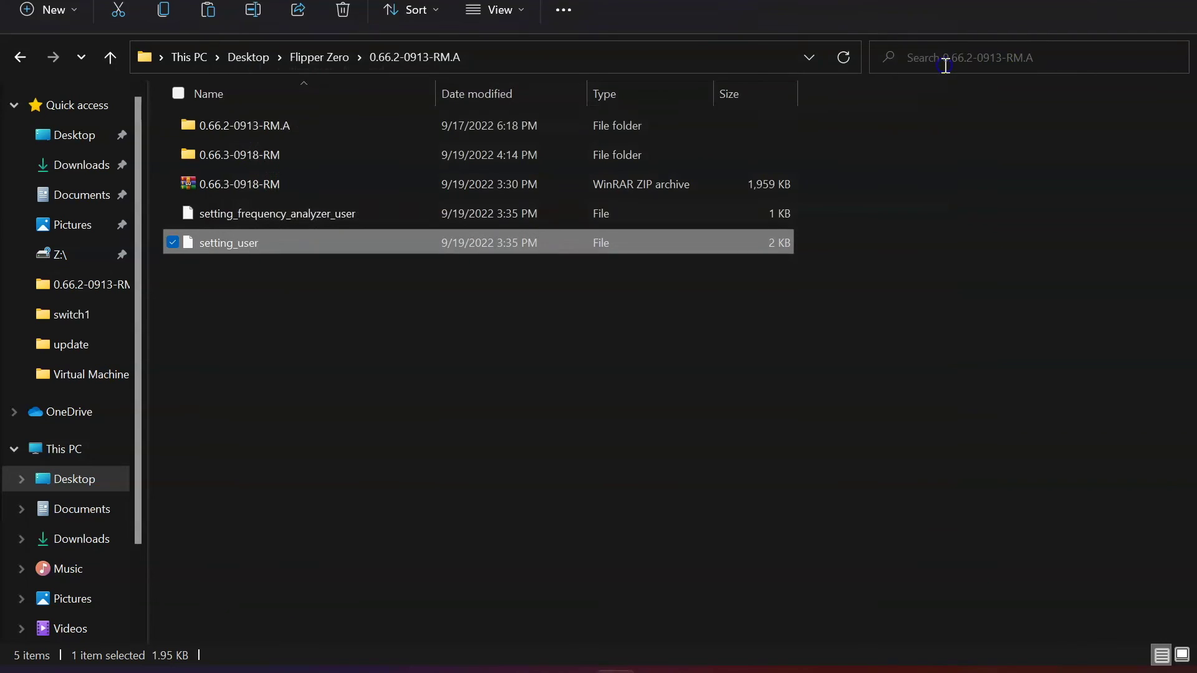
Open the setting_frequency_analyzer_user file in Notepad, review its frequency list, and close it.
right_click(259, 217)
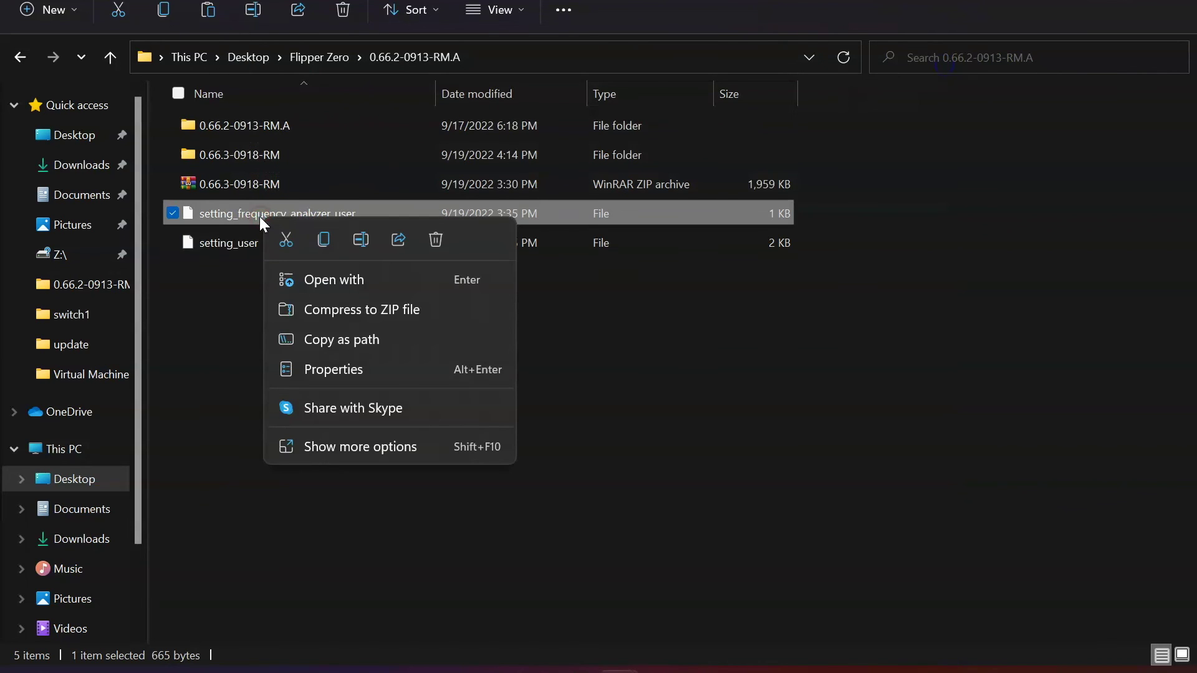
left_click(352, 276)
left_click(527, 278)
left_click(684, 600)
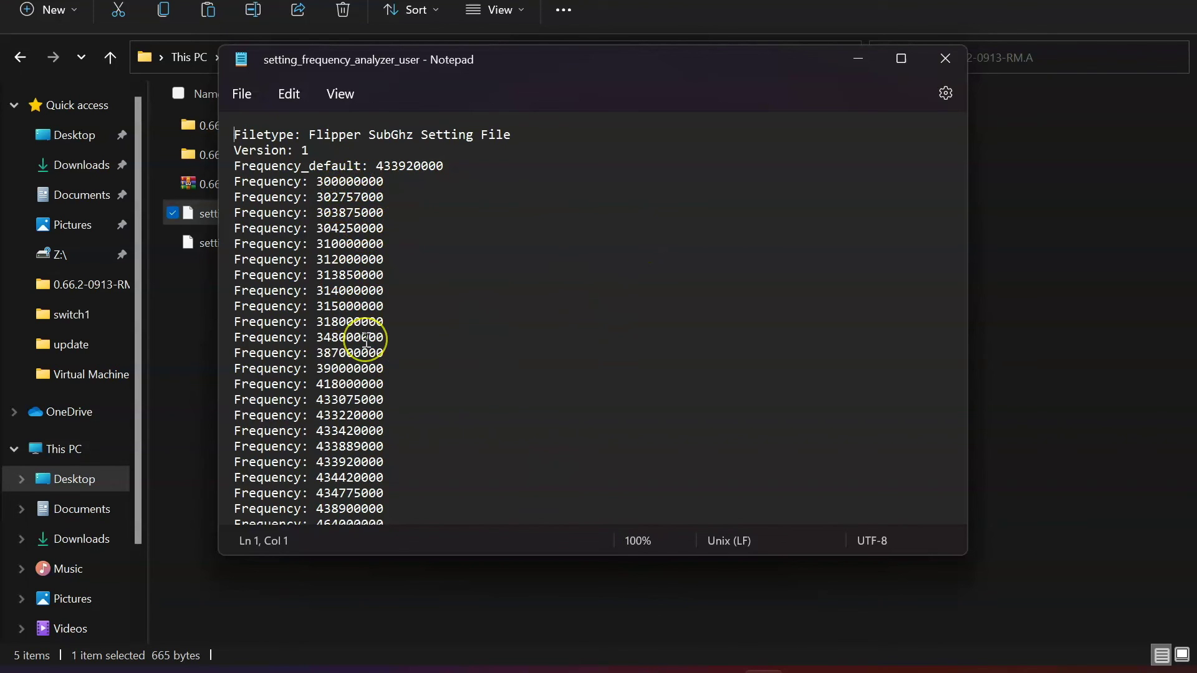
scroll(368, 339, "down", 2)
left_click(953, 68)
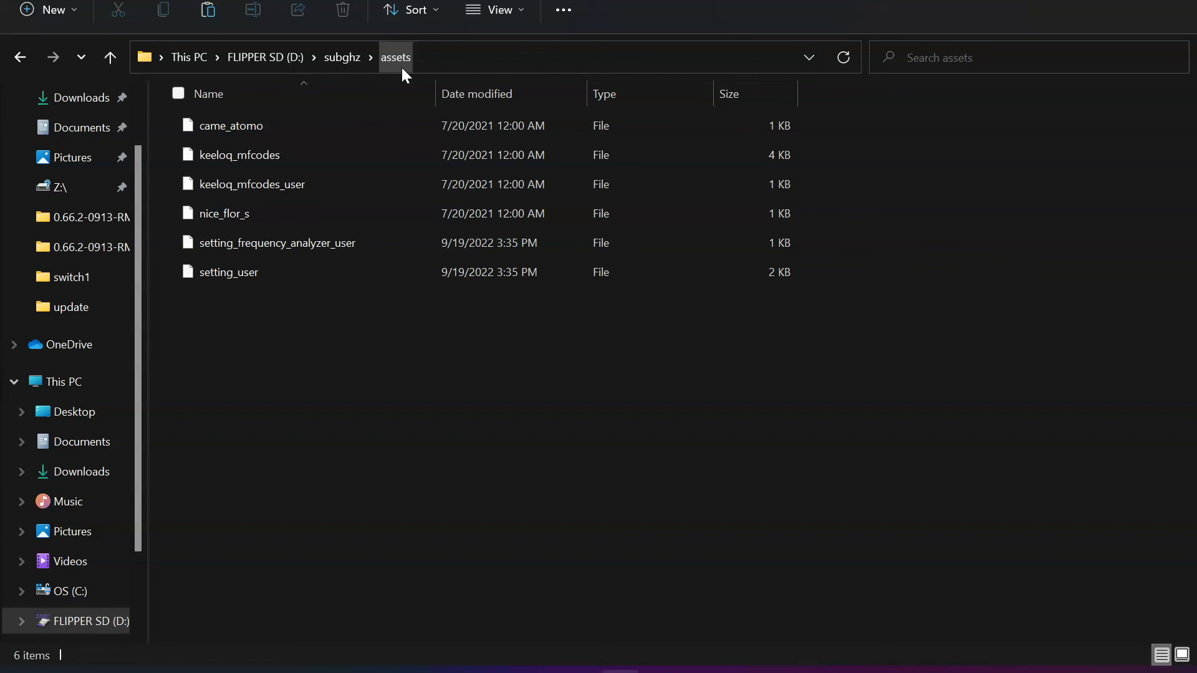
Switch from the SD card's subghz assets folder back to qFlipper's view of the Flipper screen.
key("alt+Tab")
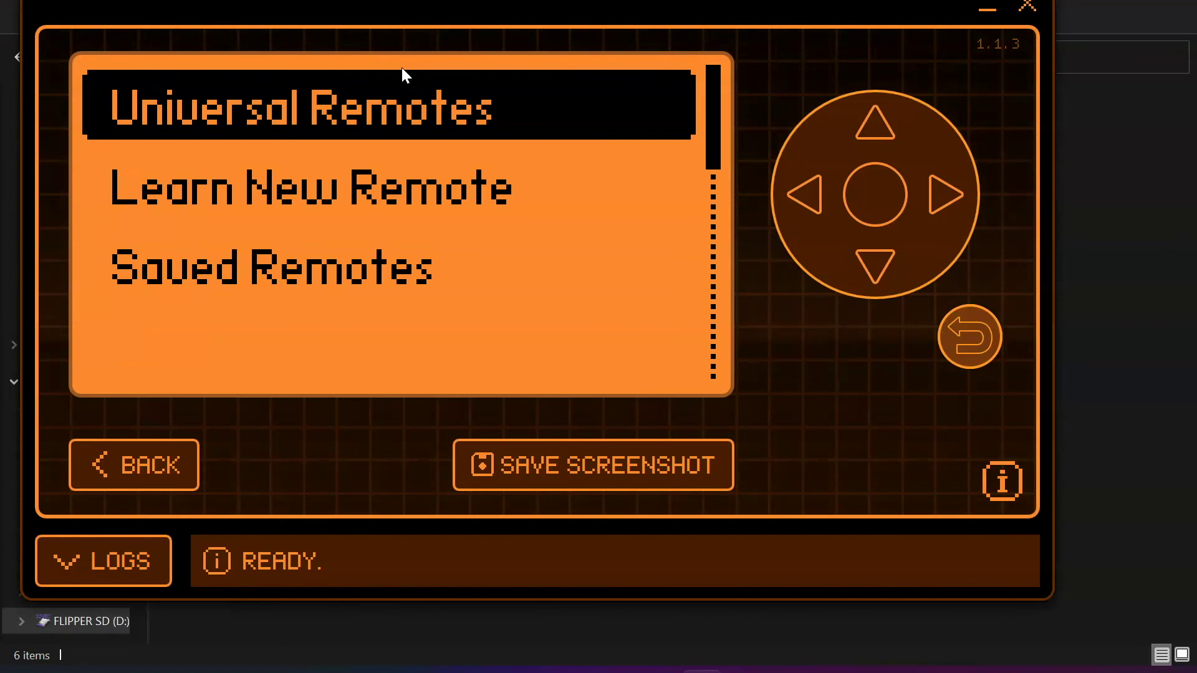